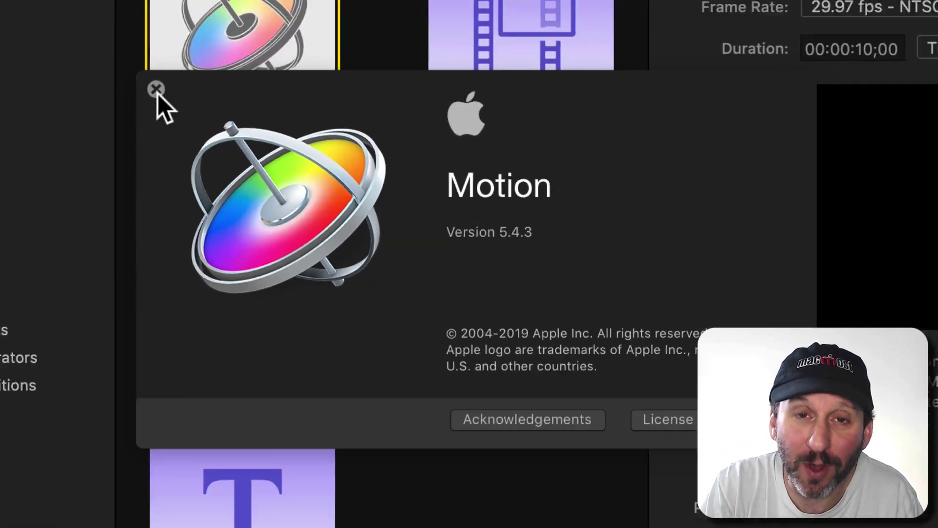
- Close the version information, create a blank Motion Project at Broadcast HD 1080, and set the canvas view to 50%
{"action": "left_click", "coordinate": [154, 93]}
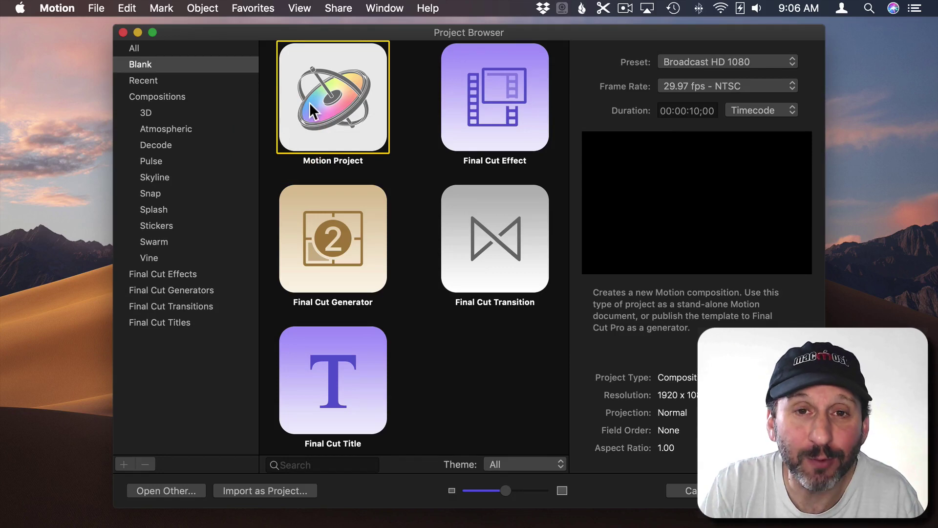
{"action": "double_click", "coordinate": [345, 111]}
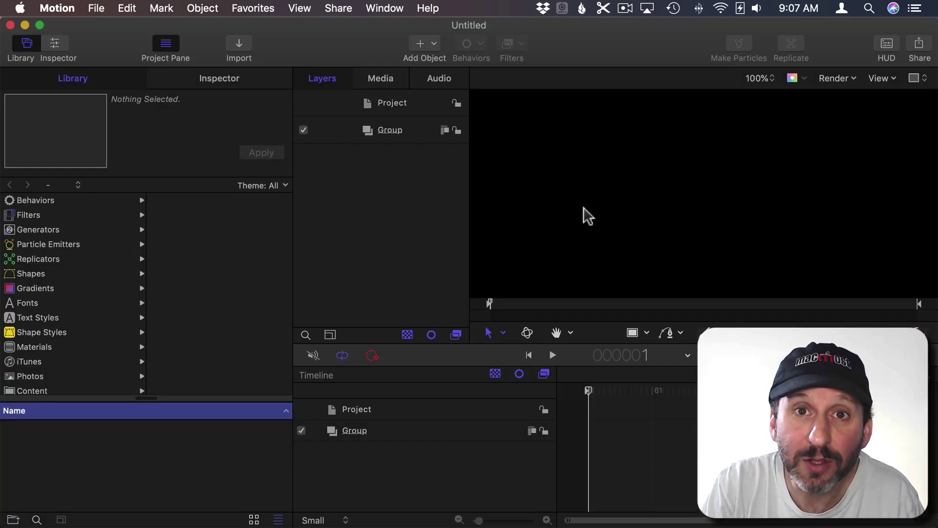
{"action": "left_click", "coordinate": [760, 80]}
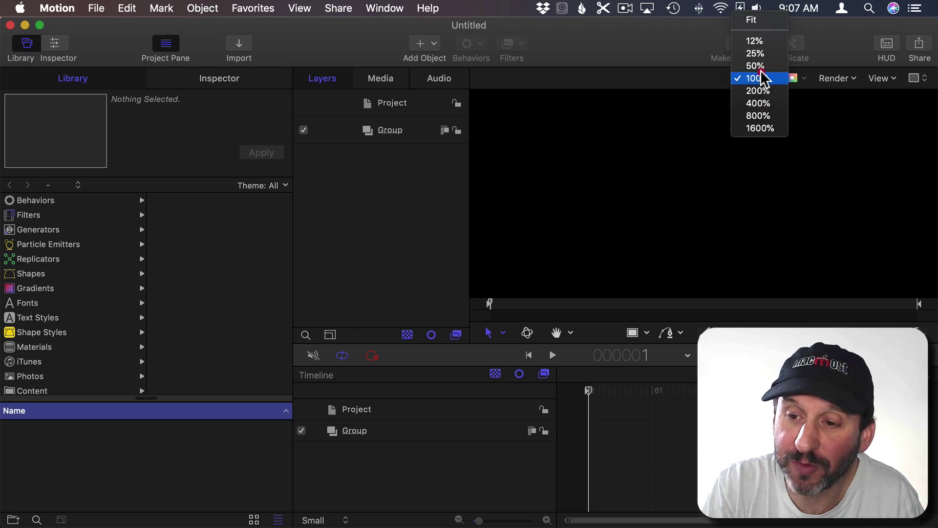
{"action": "left_click", "coordinate": [756, 66]}
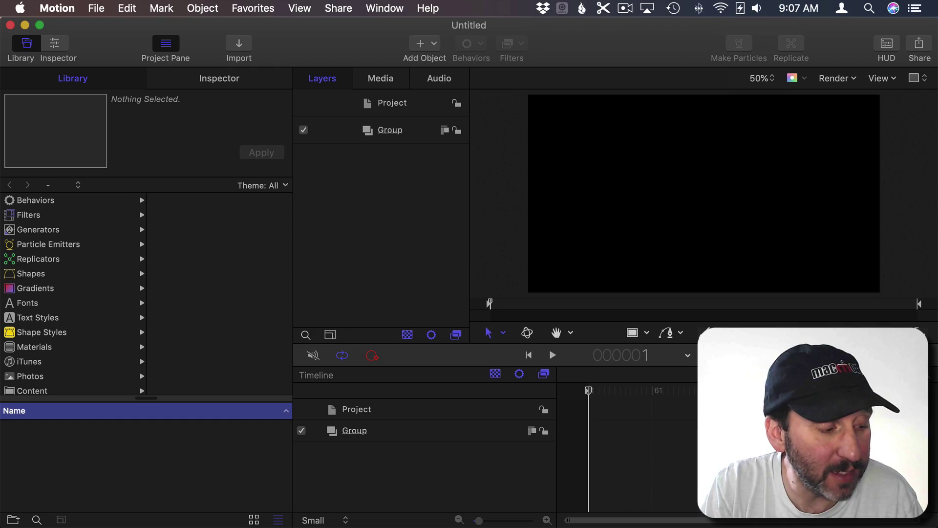
- Import the MacMostTitleLargeBlack image centered on the canvas, scale it down to about 60%, and trim its clip to about the first 30 frames
{"action": "left_click_drag", "start_coordinate": [611, 508], "coordinate": [704, 193]}
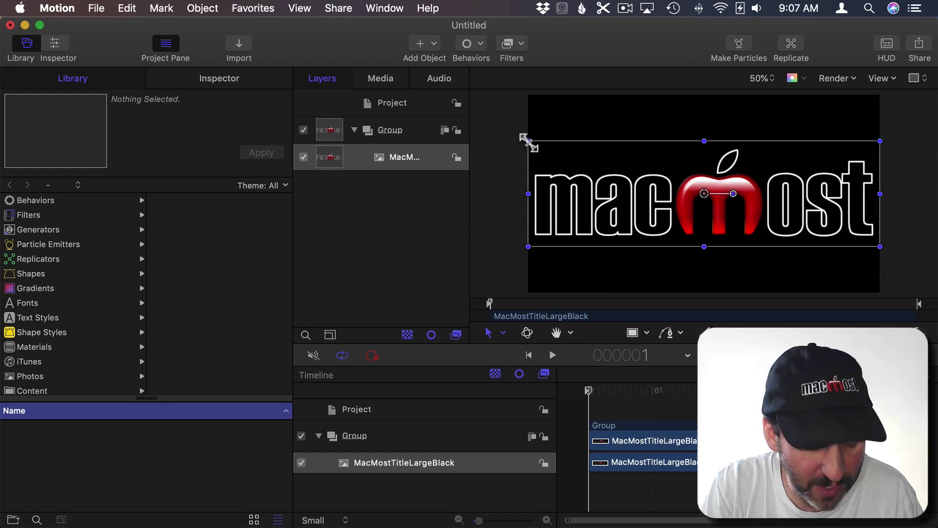
{"action": "left_click_drag", "start_coordinate": [528, 142], "coordinate": [598, 167]}
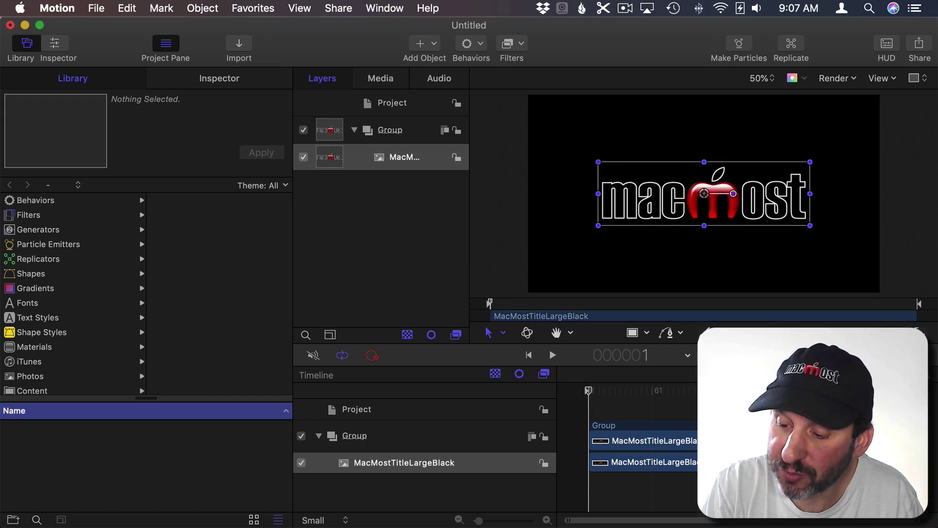
{"action": "left_click_drag", "start_coordinate": [906, 438], "coordinate": [620, 442]}
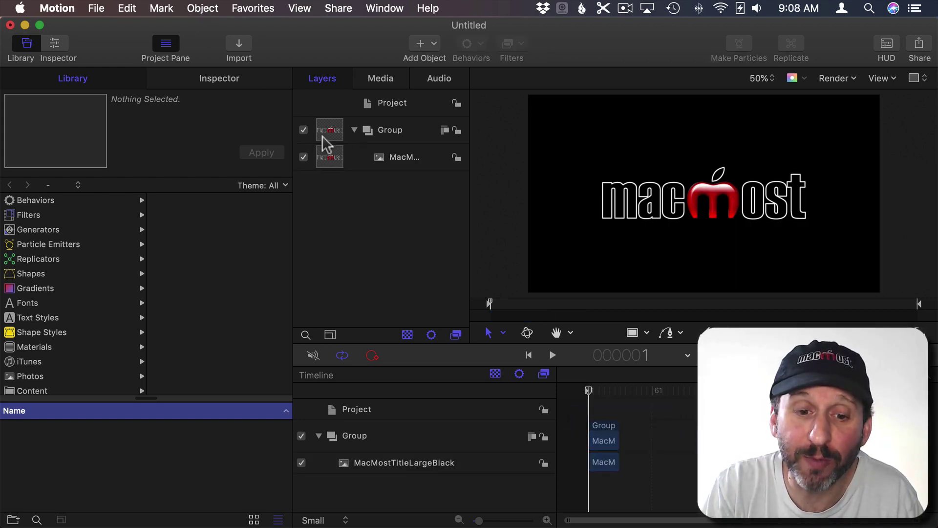
- Deselect all layers and add a new empty group above the logo's group
{"action": "left_click", "coordinate": [398, 132]}
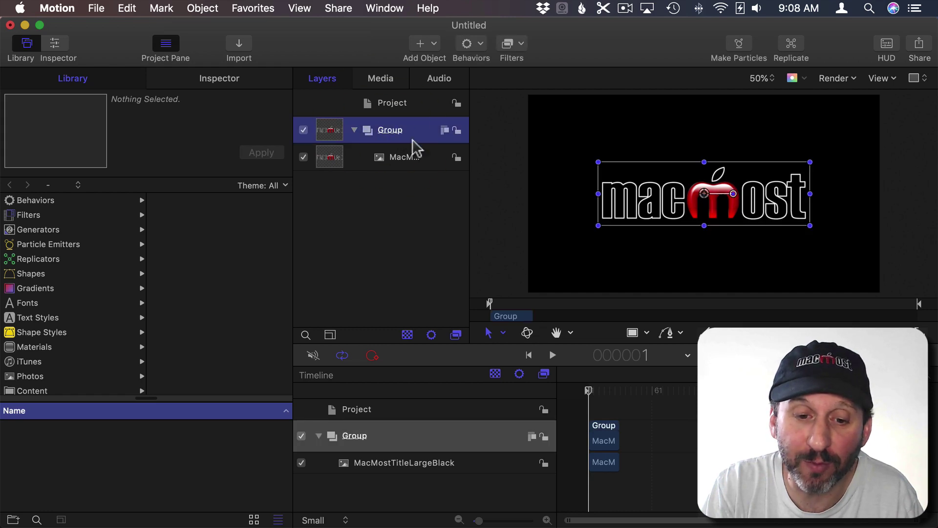
{"action": "left_click", "coordinate": [425, 158]}
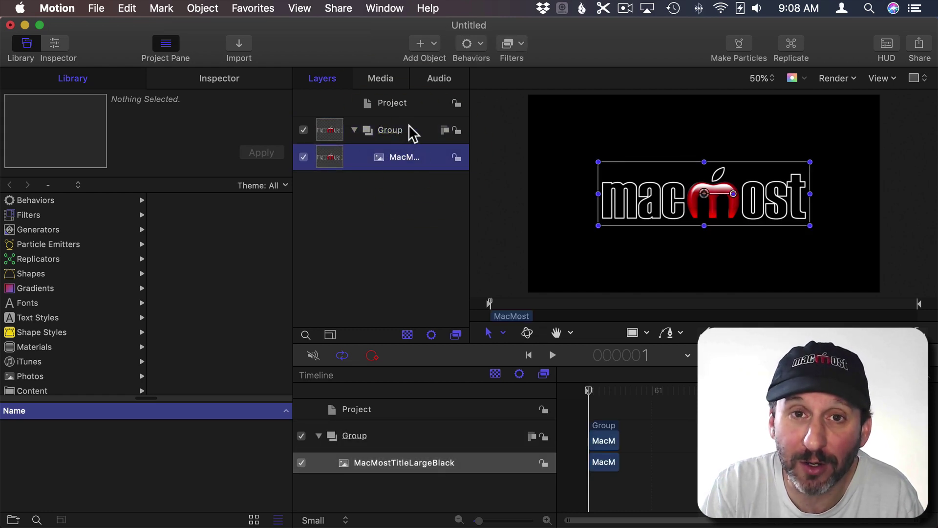
{"action": "left_click", "coordinate": [136, 8]}
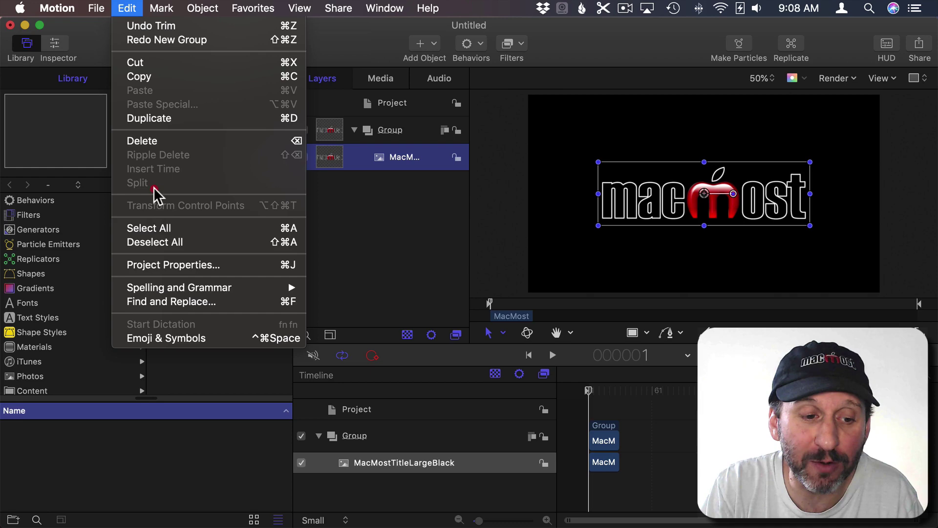
{"action": "left_click", "coordinate": [161, 242]}
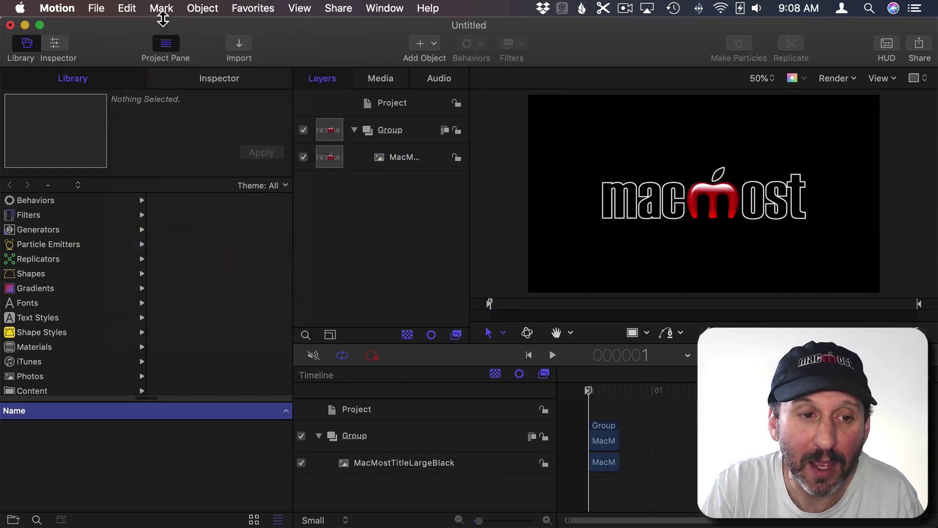
{"action": "left_click", "coordinate": [203, 8]}
{"action": "left_click", "coordinate": [205, 25]}
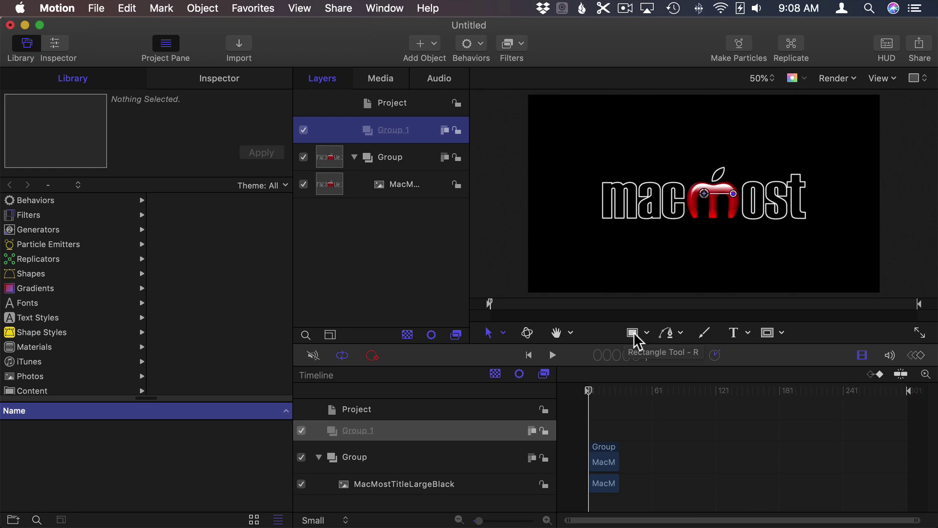
- Draw a white circle with a radius of about 73 just above the logo in the new group, and view its fill color choices
{"action": "left_click_drag", "start_coordinate": [639, 331], "coordinate": [655, 376]}
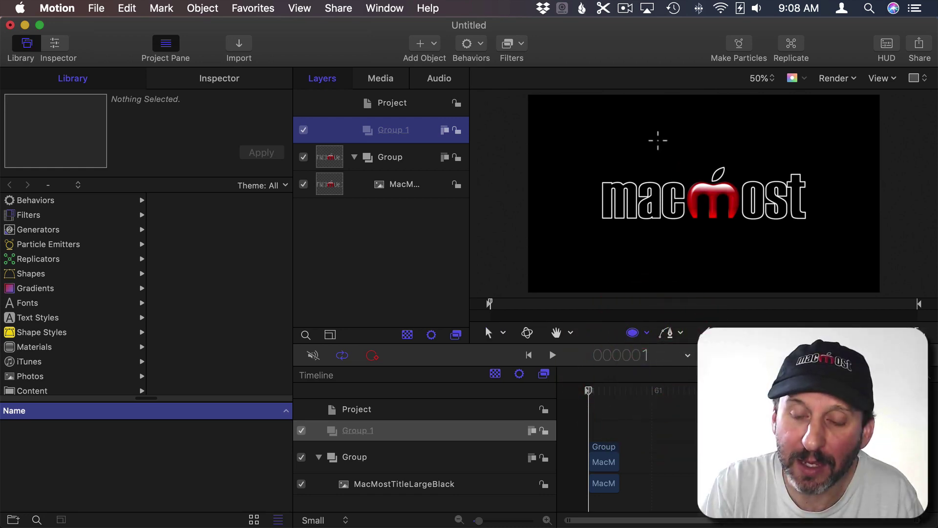
{"action": "mouse_move", "coordinate": [657, 140]}
{"action": "left_mouse_down"}
{"action": "mouse_move", "coordinate": [679, 166]}
{"action": "mouse_move", "coordinate": [676, 128]}
{"action": "mouse_move", "coordinate": [673, 159]}
{"action": "mouse_move", "coordinate": [701, 185]}
{"action": "mouse_move", "coordinate": [673, 155]}
{"action": "mouse_move", "coordinate": [685, 172]}
{"action": "left_mouse_up"}
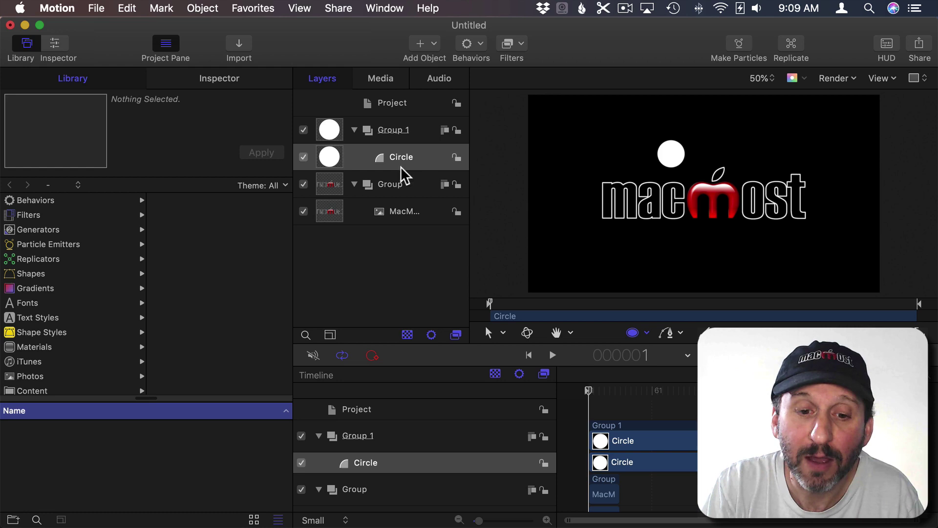
{"action": "left_click", "coordinate": [220, 78]}
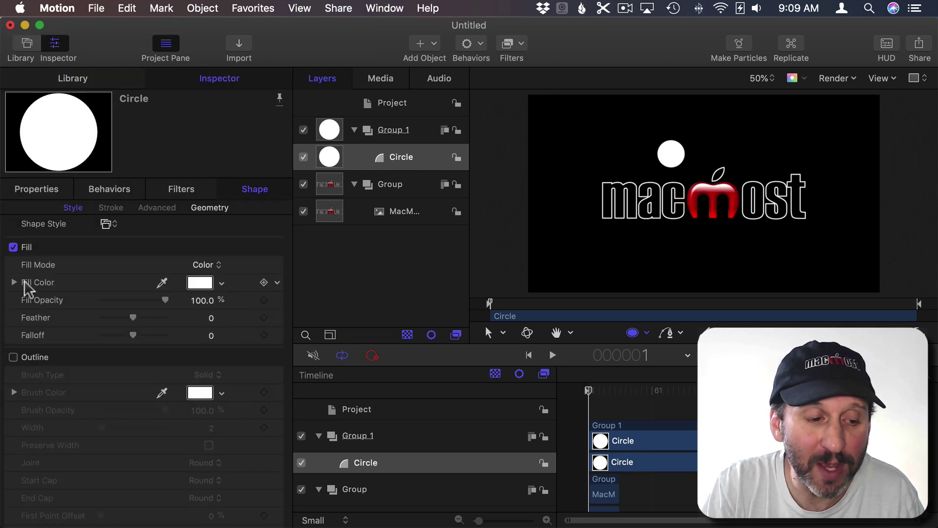
{"action": "left_click", "coordinate": [209, 285]}
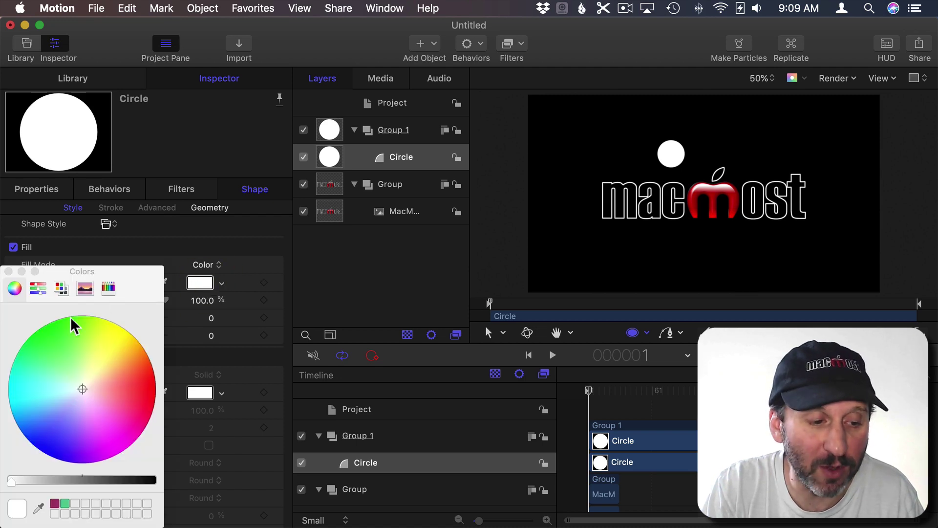
{"action": "left_click", "coordinate": [9, 279]}
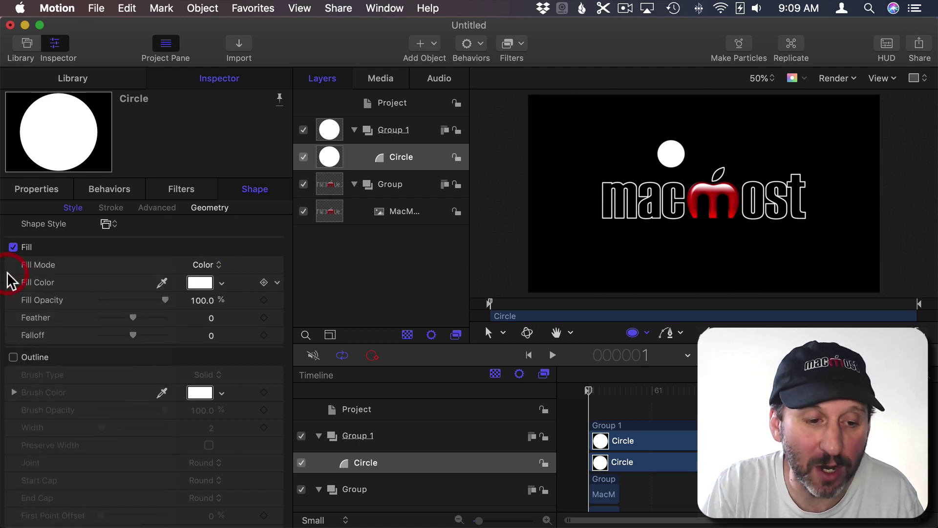
- Set the circle's radius to 3 in its shape geometry
{"action": "left_click", "coordinate": [203, 211]}
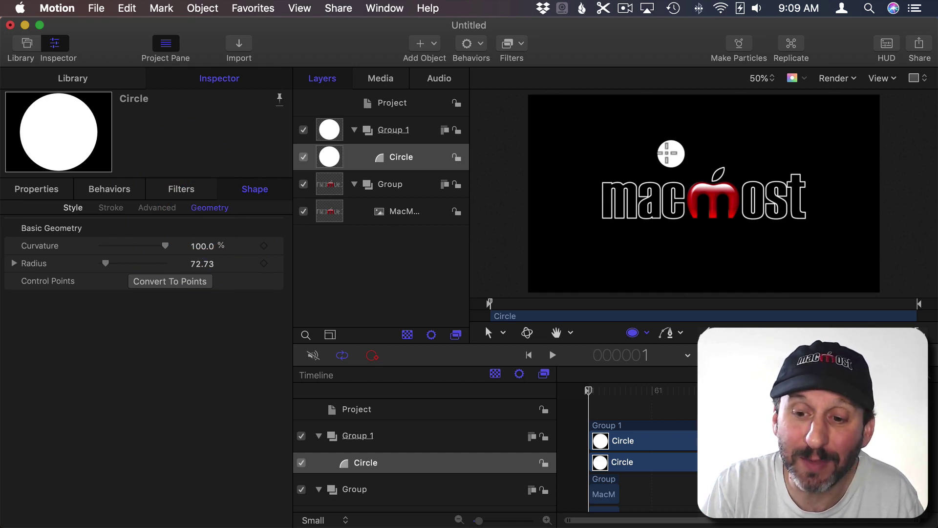
{"action": "left_click", "coordinate": [198, 262]}
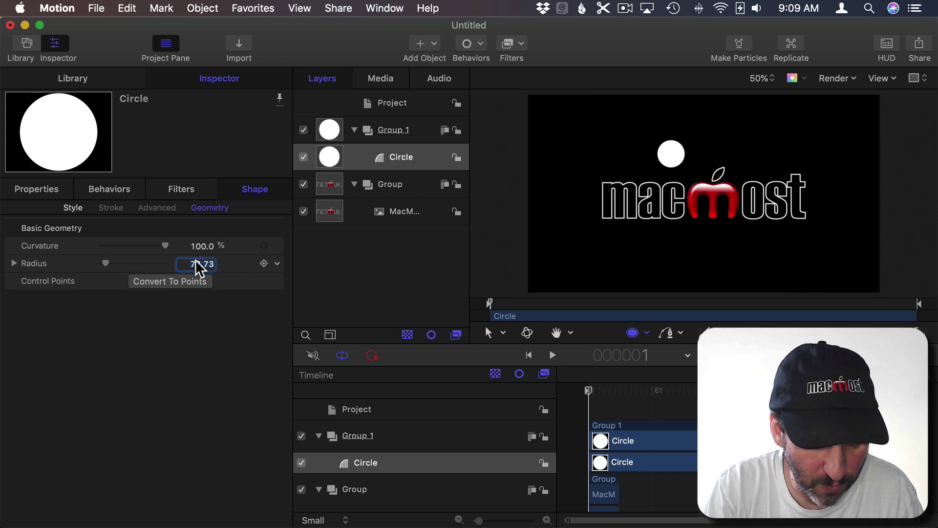
{"action": "type", "text": "3"}
{"action": "key", "text": "Return"}
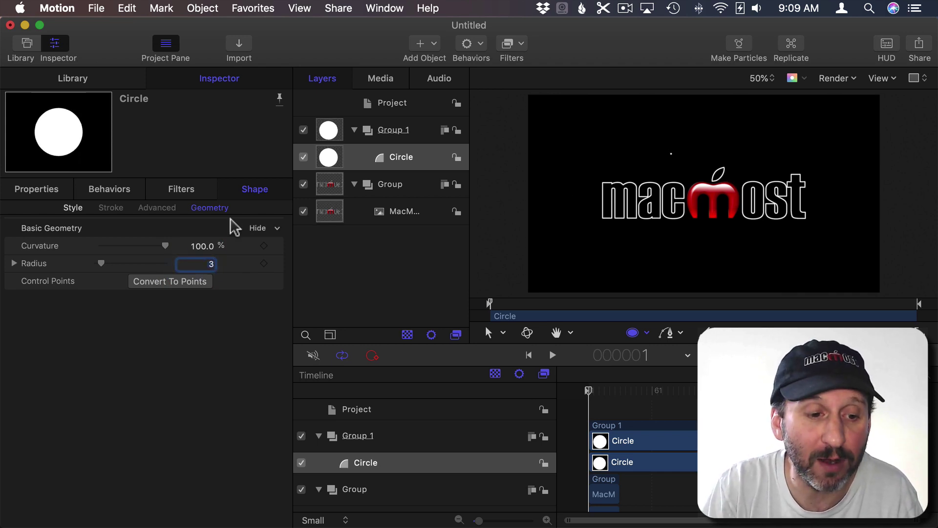
- Center the circle on the canvas by setting its position to X 0 px and Y 0 px
{"action": "left_click", "coordinate": [43, 192]}
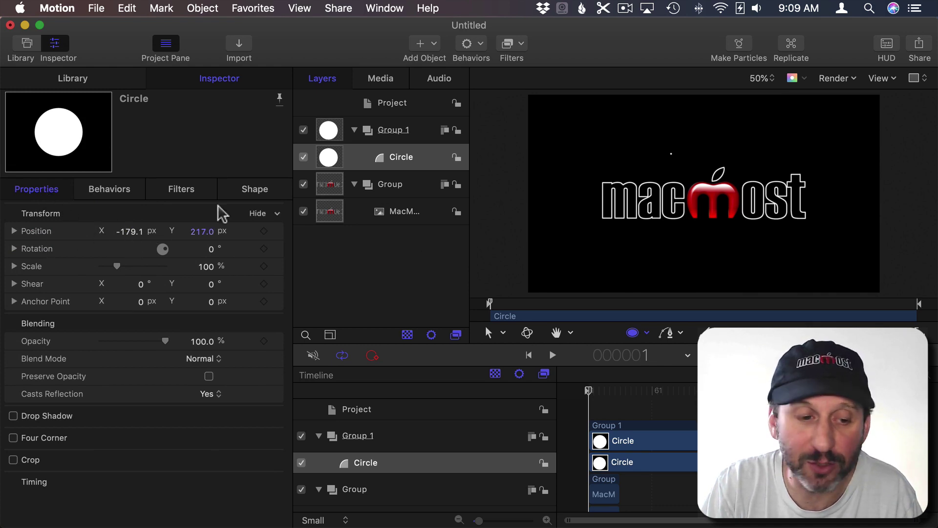
{"action": "type", "text": "0"}
{"action": "key", "text": "Return"}
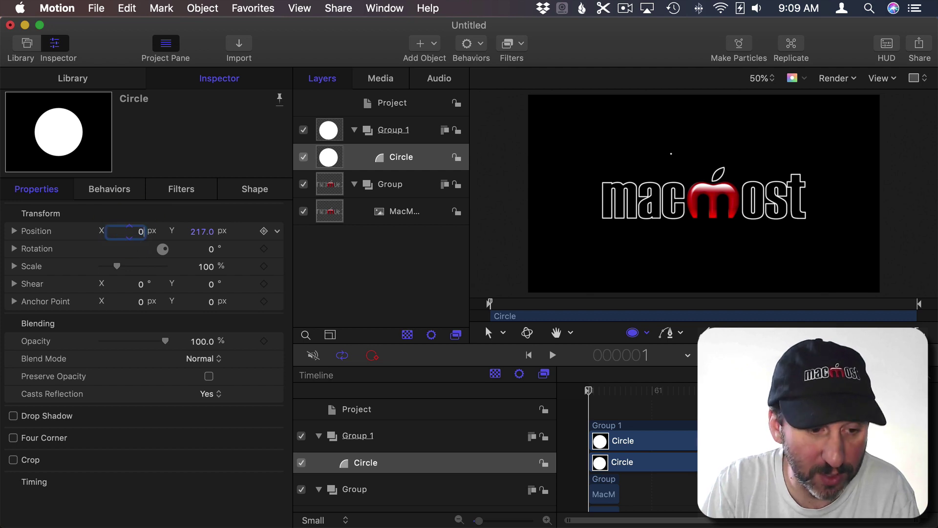
{"action": "left_click", "coordinate": [198, 233]}
{"action": "type", "text": "0"}
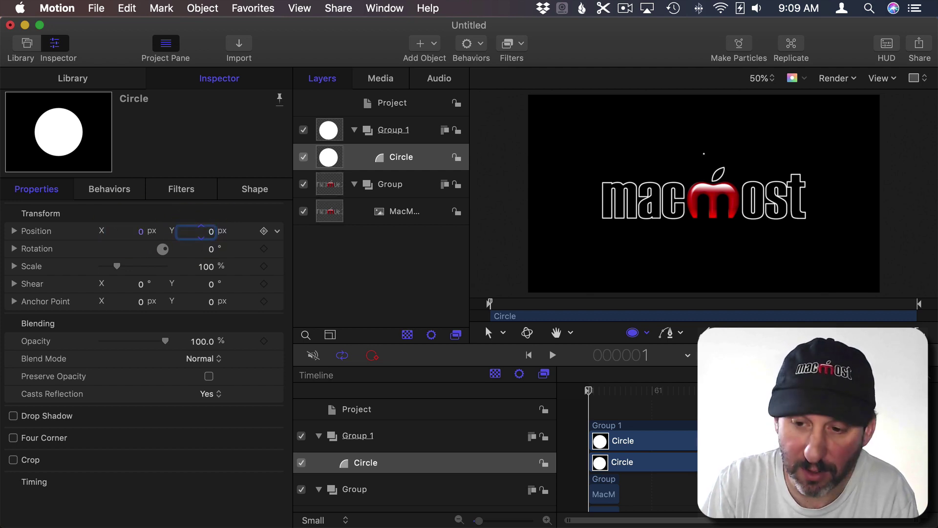
{"action": "key", "text": "Return"}
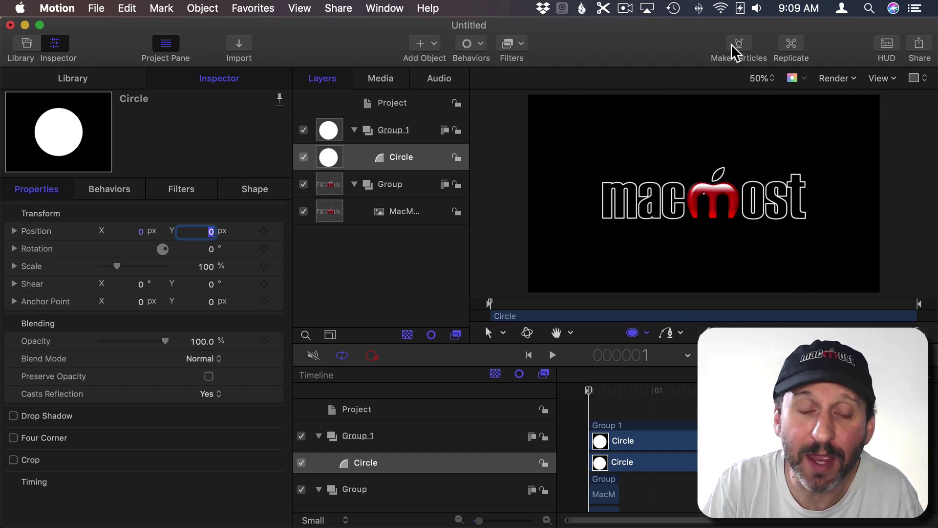
- Make particles from the circle and preview the emission by moving the playhead to about frame 85
{"action": "left_click", "coordinate": [215, 6]}
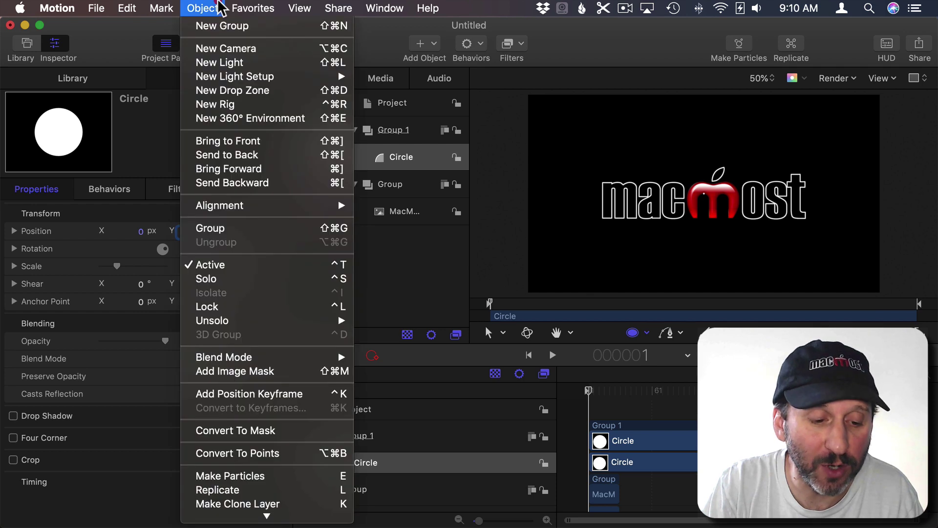
{"action": "left_click", "coordinate": [218, 476]}
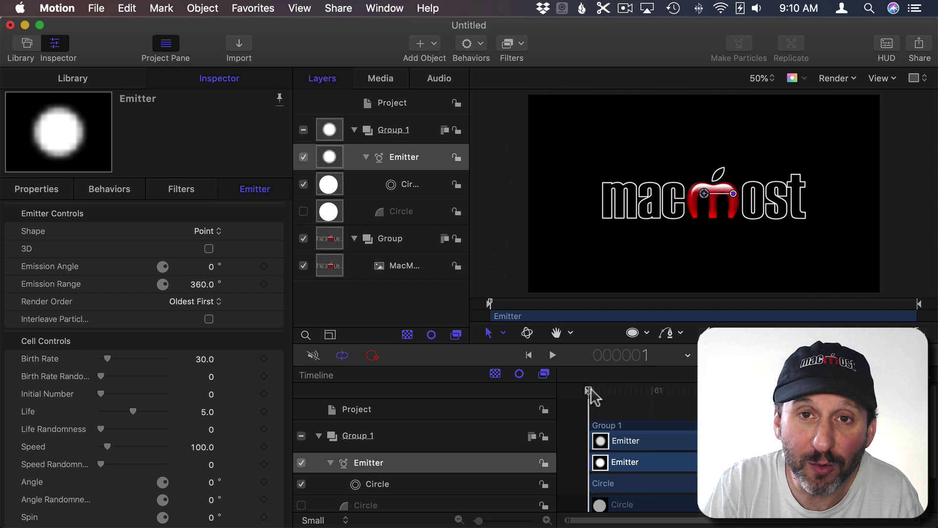
{"action": "left_click_drag", "start_coordinate": [591, 392], "coordinate": [678, 393]}
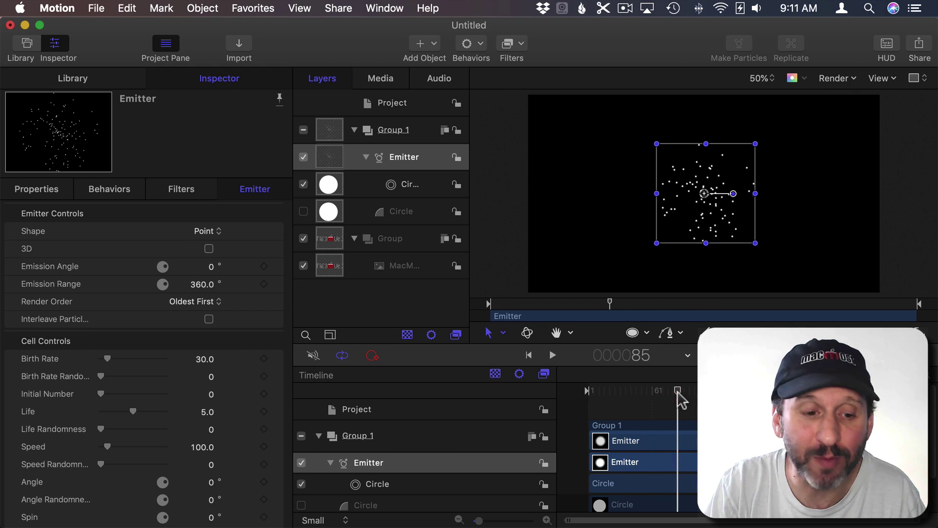
- Set the emitter's Birth Rate to 0 and Initial Number to 1000, and preview the burst around frame 76
{"action": "left_click", "coordinate": [200, 359]}
{"action": "type", "text": "0"}
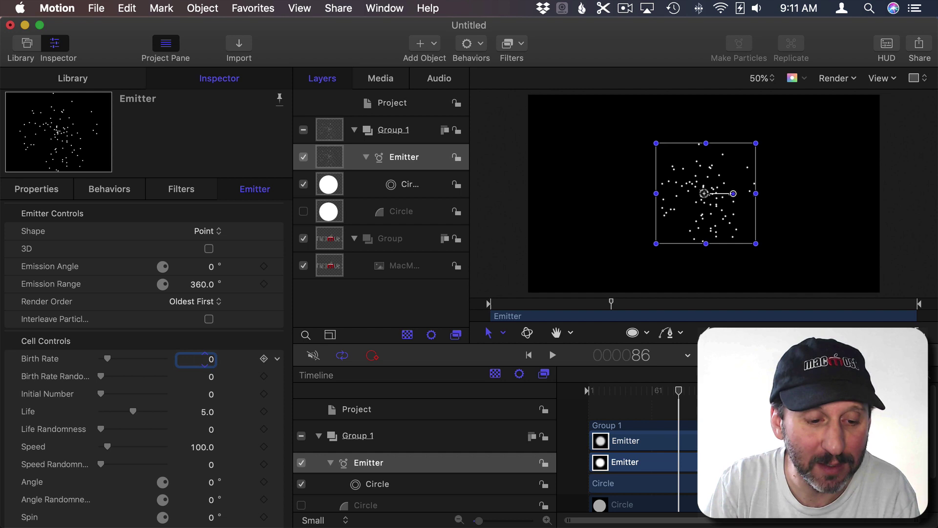
{"action": "key", "text": "Return"}
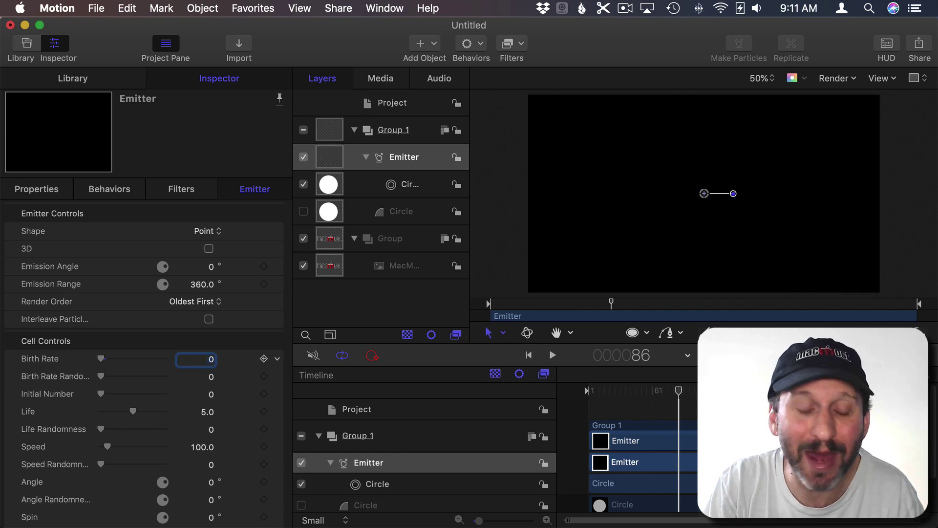
{"action": "left_click", "coordinate": [210, 393]}
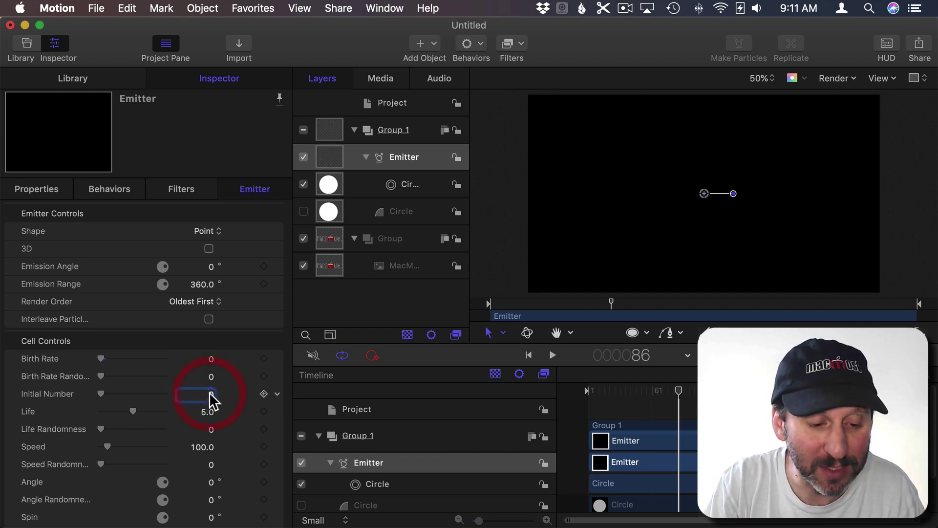
{"action": "type", "text": "1000.0"}
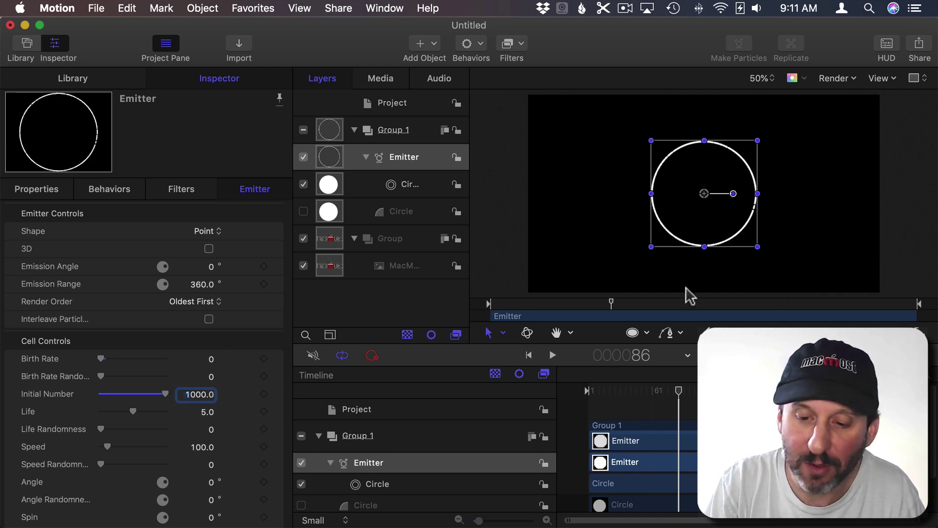
{"action": "mouse_move", "coordinate": [679, 390]}
{"action": "left_mouse_down"}
{"action": "mouse_move", "coordinate": [594, 391]}
{"action": "mouse_move", "coordinate": [765, 392]}
{"action": "mouse_move", "coordinate": [668, 392]}
{"action": "left_mouse_up"}
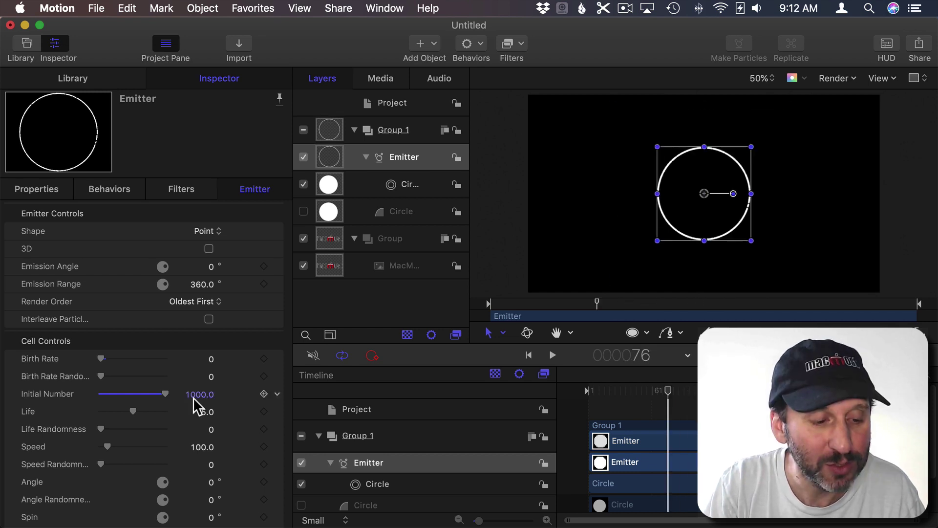
- Set the emitter's particle Speed to 1000
{"action": "left_click", "coordinate": [201, 447]}
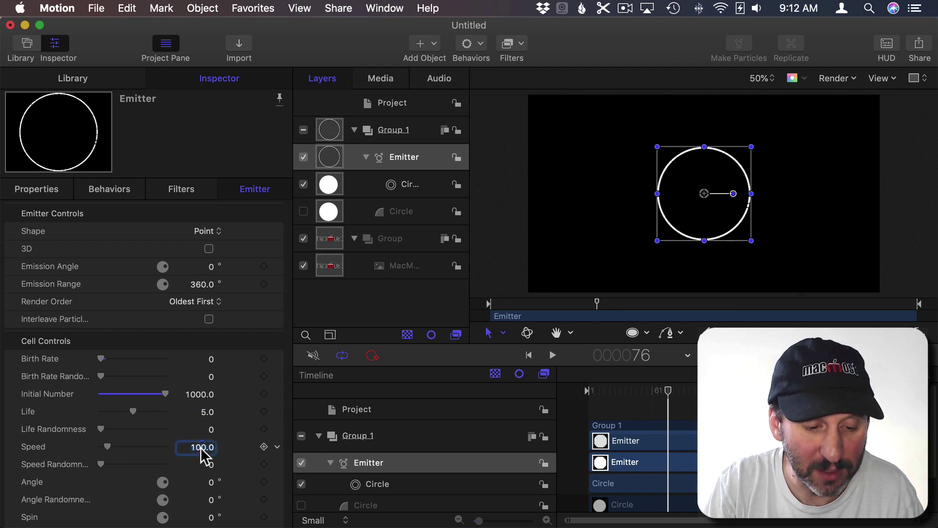
{"action": "type", "text": "10"}
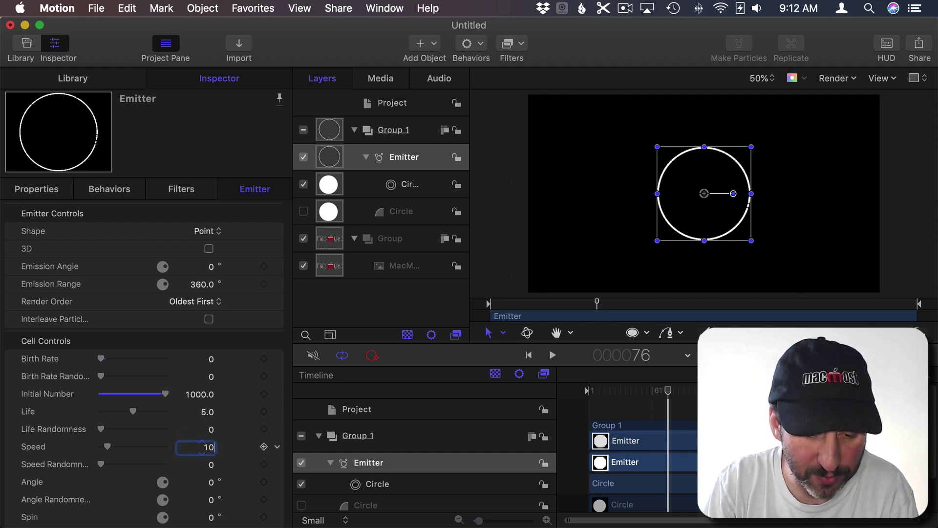
{"action": "key", "text": "Return"}
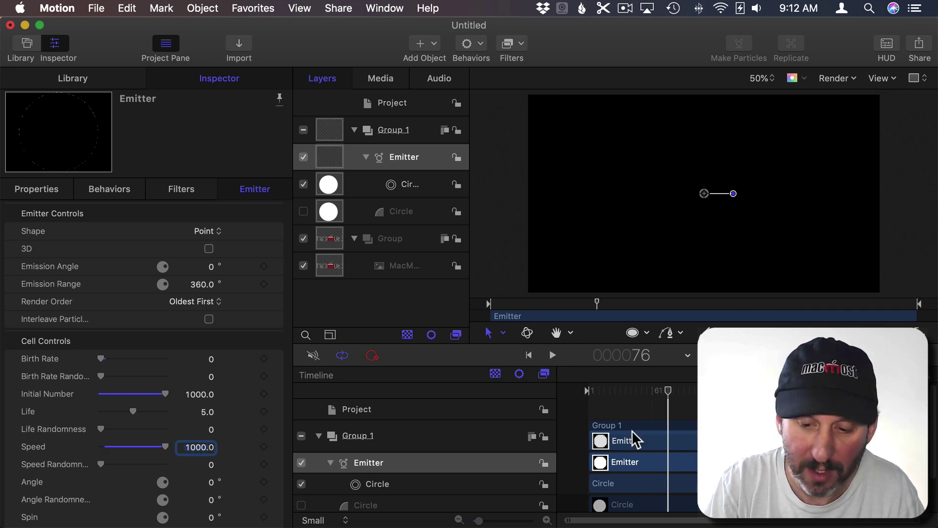
- Set the emitter's Speed Randomness to 500 and preview the burst around frame 13
{"action": "left_click_drag", "start_coordinate": [669, 393], "coordinate": [599, 393]}
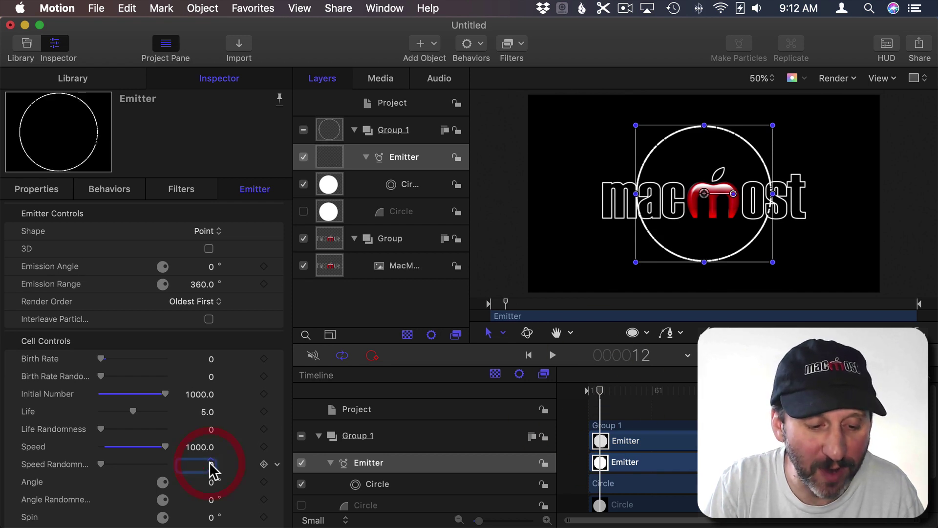
{"action": "type", "text": "00.0"}
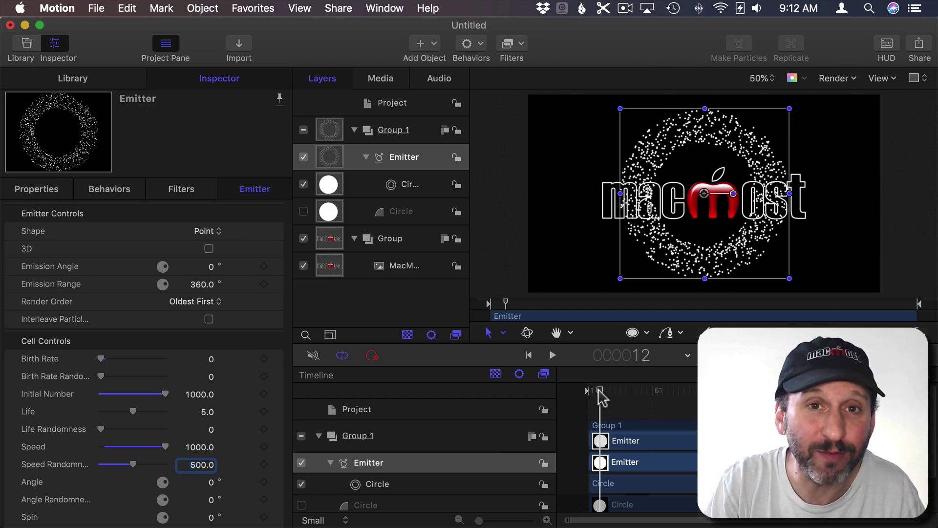
{"action": "mouse_move", "coordinate": [598, 389]}
{"action": "left_mouse_down"}
{"action": "mouse_move", "coordinate": [623, 391]}
{"action": "mouse_move", "coordinate": [593, 391]}
{"action": "mouse_move", "coordinate": [619, 391]}
{"action": "mouse_move", "coordinate": [600, 391]}
{"action": "left_mouse_up"}
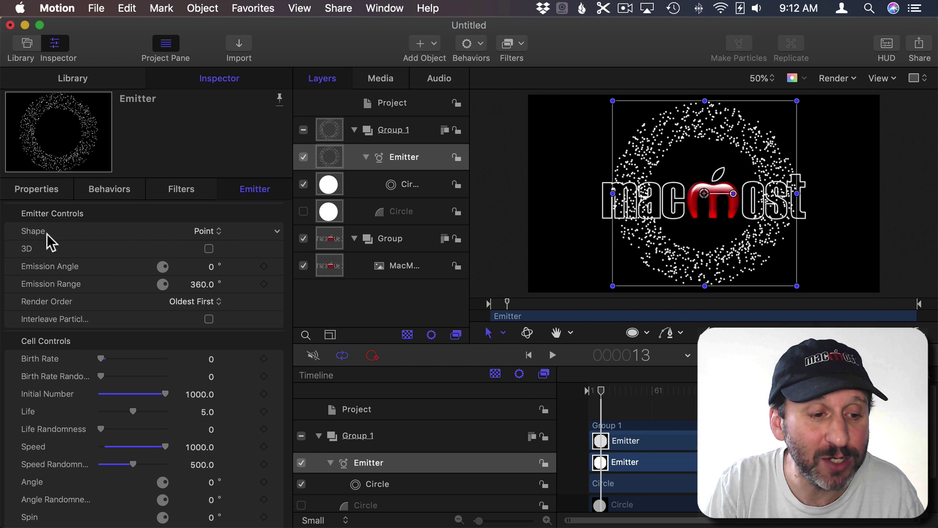
- Change the emitter's shape to Image and use the MacMost logo layer as its image source
{"action": "left_click", "coordinate": [210, 232]}
{"action": "left_click", "coordinate": [212, 337]}
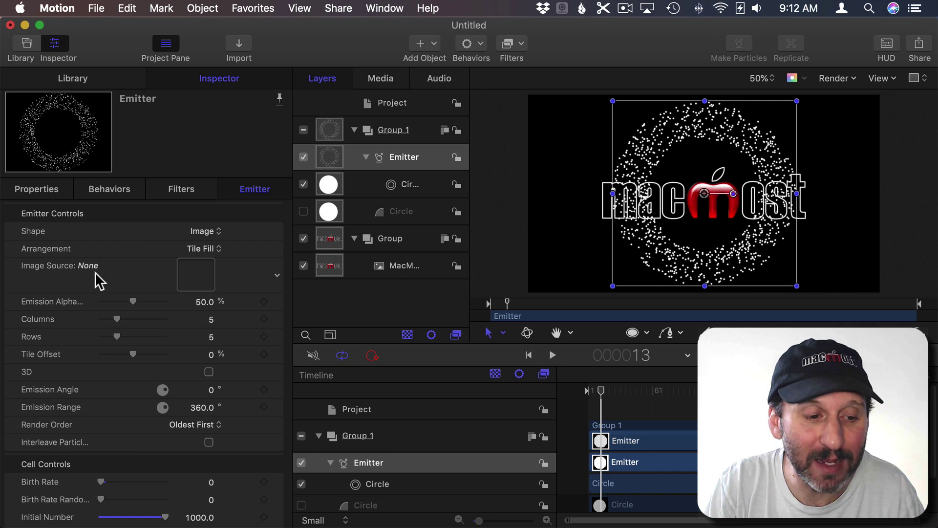
{"action": "left_click_drag", "start_coordinate": [399, 268], "coordinate": [197, 281]}
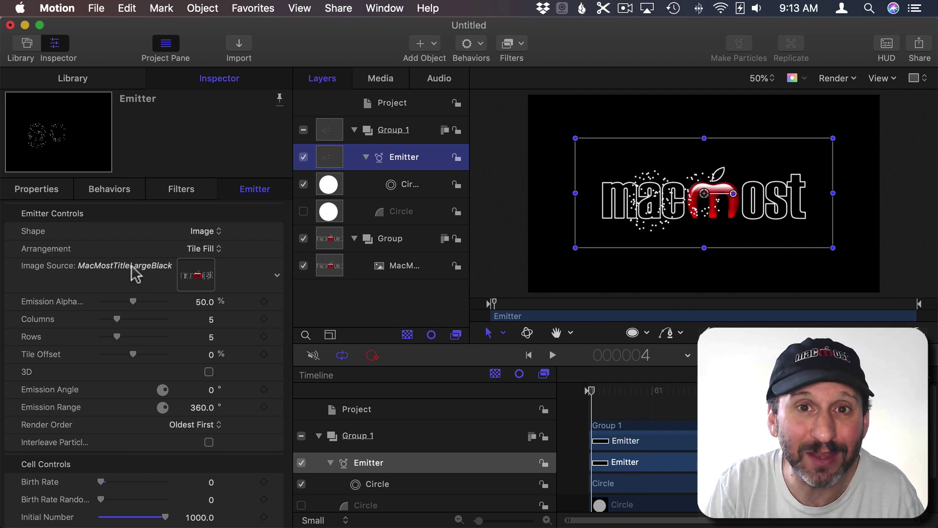
- Set the emitter's arrangement to Random Fill and preview the particles at frame 1
{"action": "left_click", "coordinate": [207, 252]}
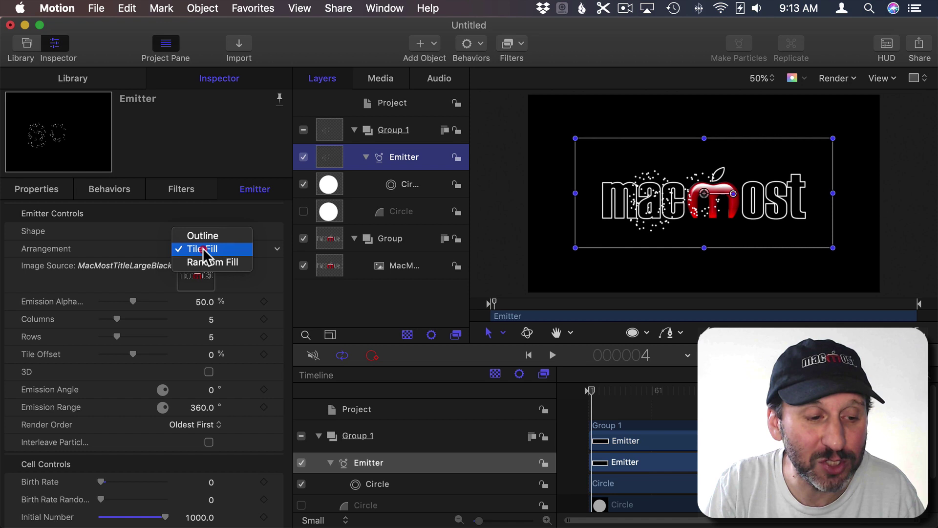
{"action": "left_click", "coordinate": [210, 262]}
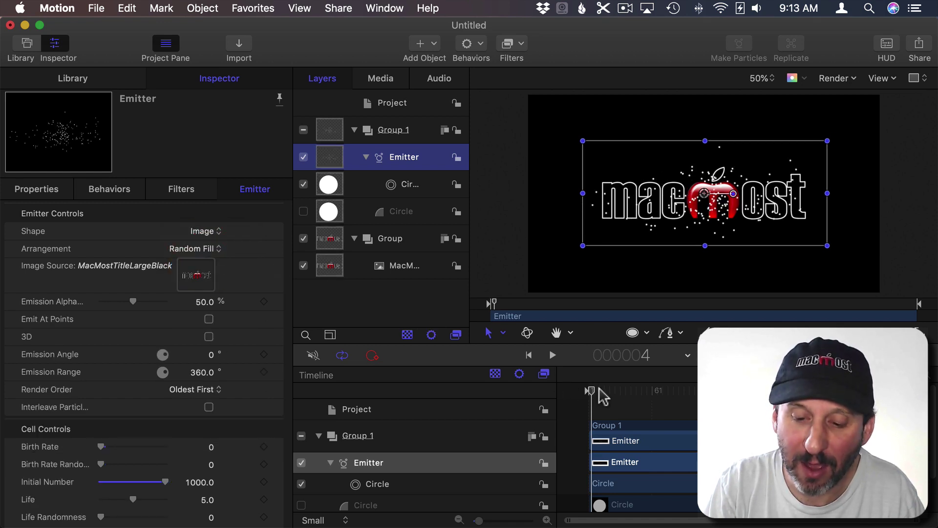
{"action": "left_click_drag", "start_coordinate": [593, 389], "coordinate": [587, 391]}
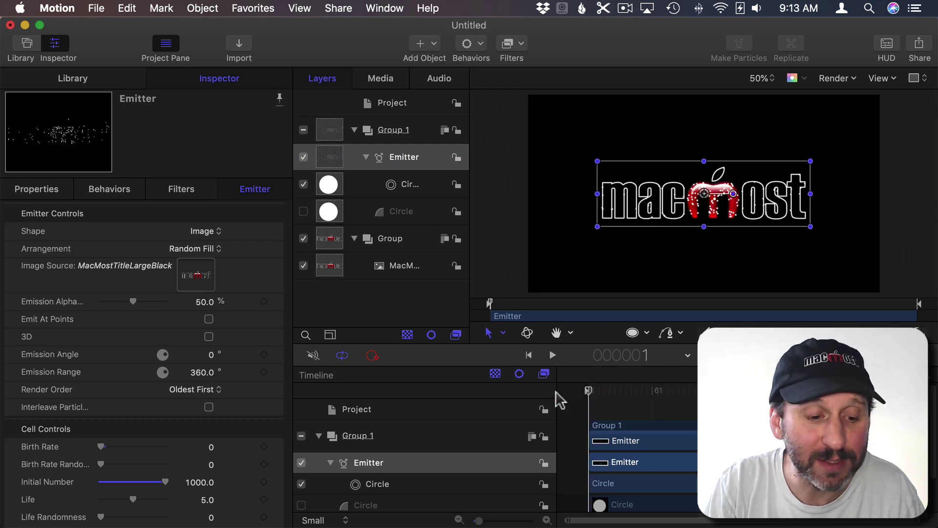
- Raise the emitter's Initial Number to 5000 and preview the denser particles at frame 2
{"action": "double_click", "coordinate": [198, 482]}
{"action": "type", "text": "50"}
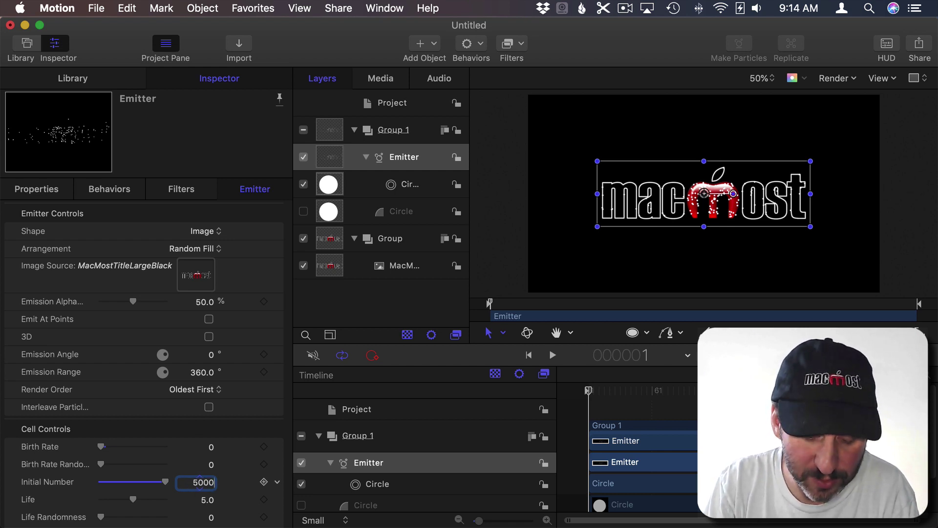
{"action": "type", "text": "00"}
{"action": "key", "text": "Return"}
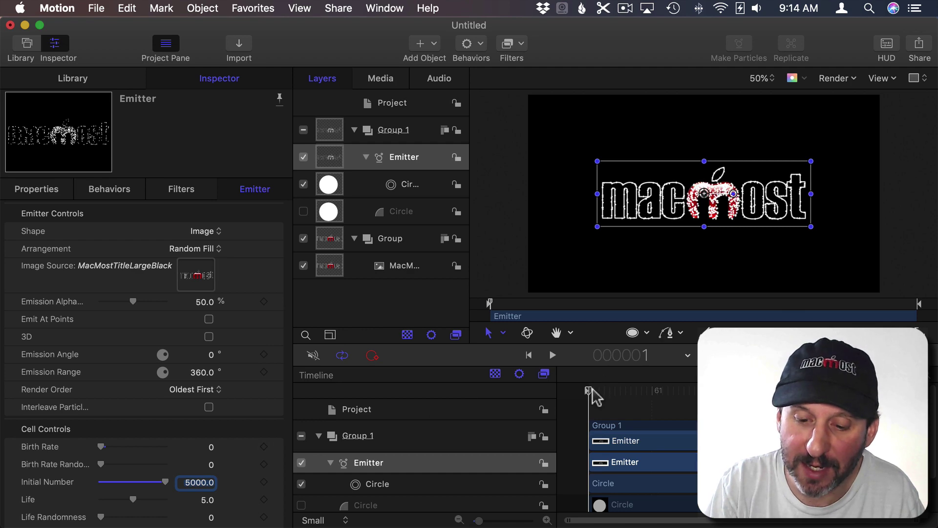
{"action": "mouse_move", "coordinate": [589, 390]}
{"action": "left_mouse_down"}
{"action": "mouse_move", "coordinate": [650, 391]}
{"action": "mouse_move", "coordinate": [590, 391]}
{"action": "left_mouse_up"}
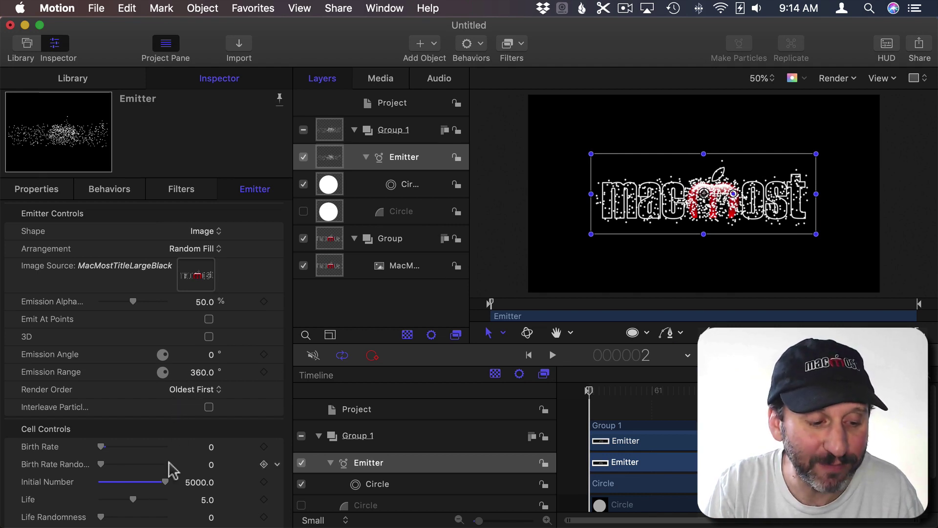
- Set the particles' Color Mode to Take Image Color
{"action": "scroll", "coordinate": [169, 462], "scroll_direction": "down", "scroll_amount": 5}
{"action": "scroll", "coordinate": [168, 457], "scroll_direction": "down", "scroll_amount": 7}
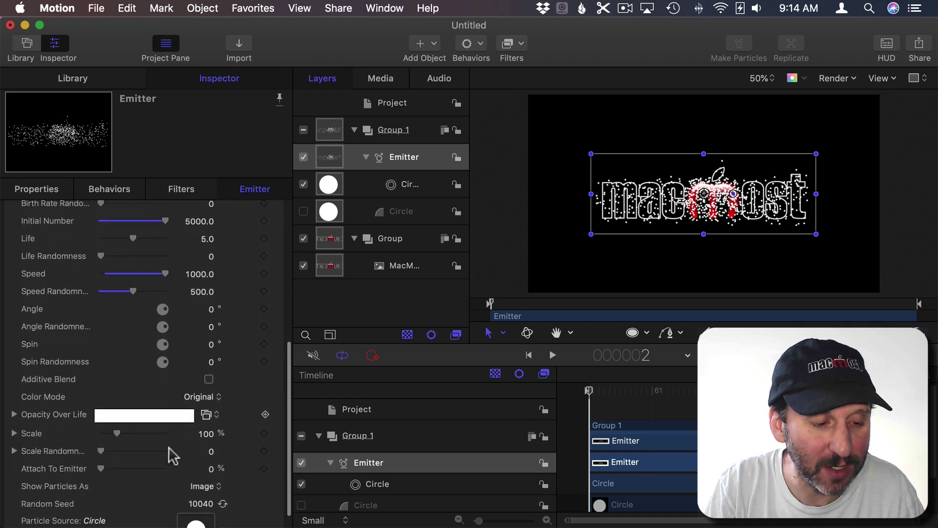
{"action": "left_click", "coordinate": [199, 378]}
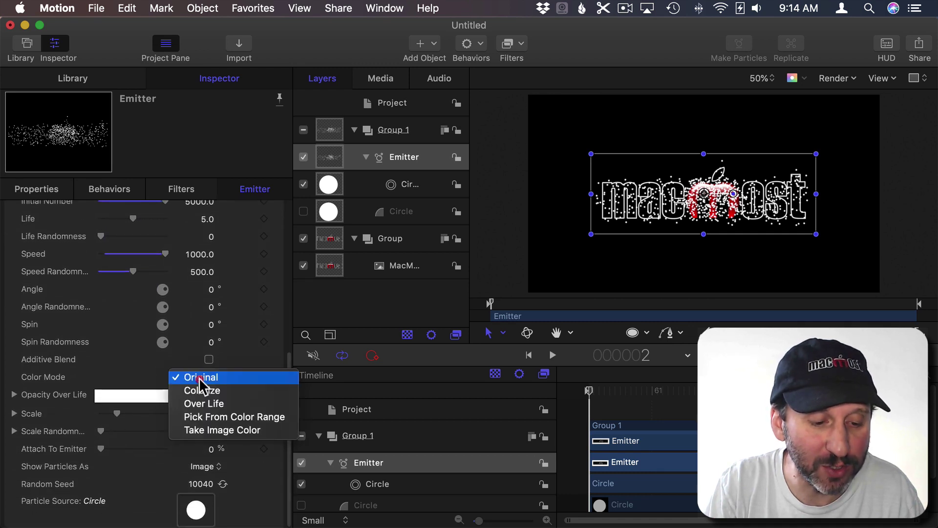
{"action": "left_click", "coordinate": [212, 430]}
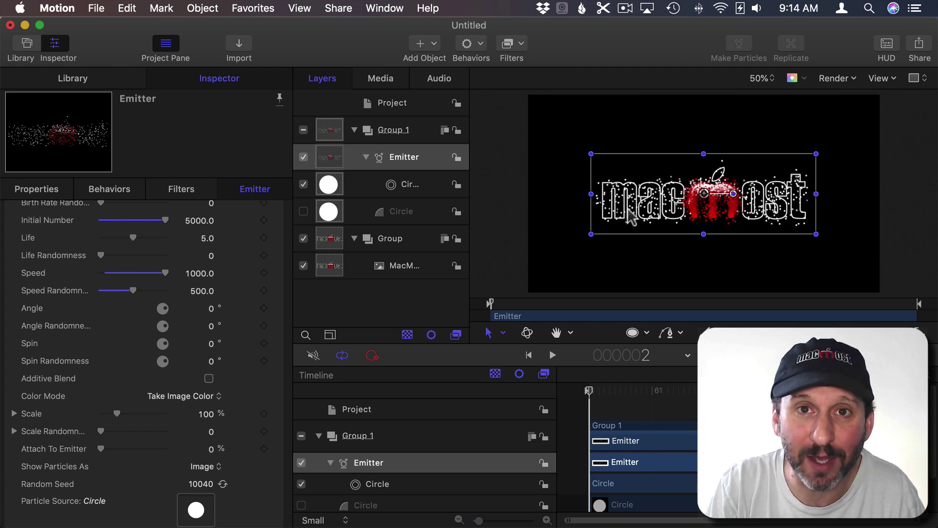
- Turn on 3D for the emitter, try an Emission Longitude of 0°, and preview the burst around frame 8
{"action": "scroll", "coordinate": [203, 383], "scroll_direction": "up", "scroll_amount": 10}
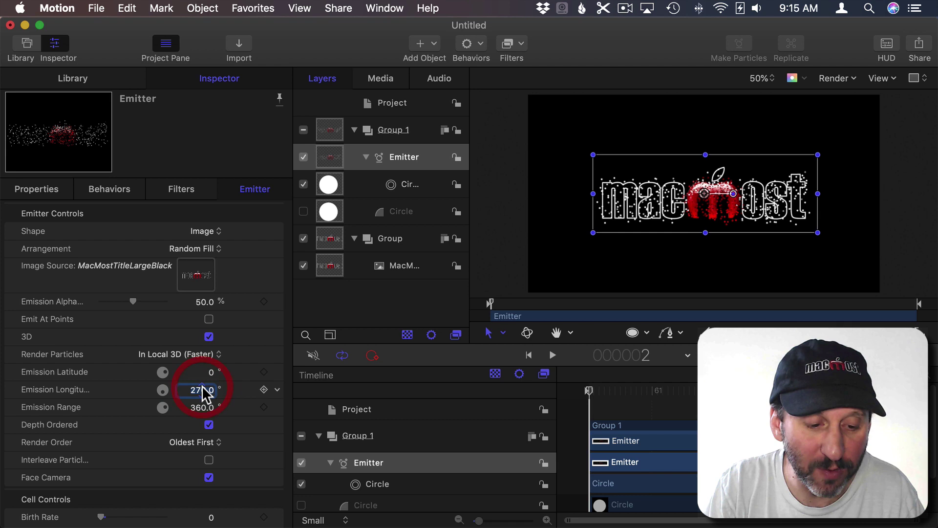
{"action": "type", "text": "0"}
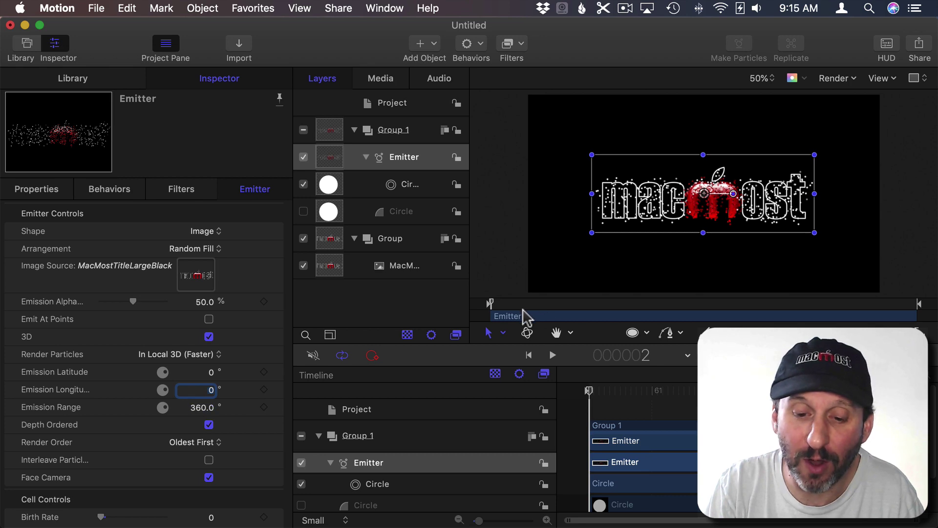
{"action": "mouse_move", "coordinate": [591, 391]}
{"action": "left_mouse_down"}
{"action": "mouse_move", "coordinate": [632, 391]}
{"action": "mouse_move", "coordinate": [592, 392]}
{"action": "left_mouse_up"}
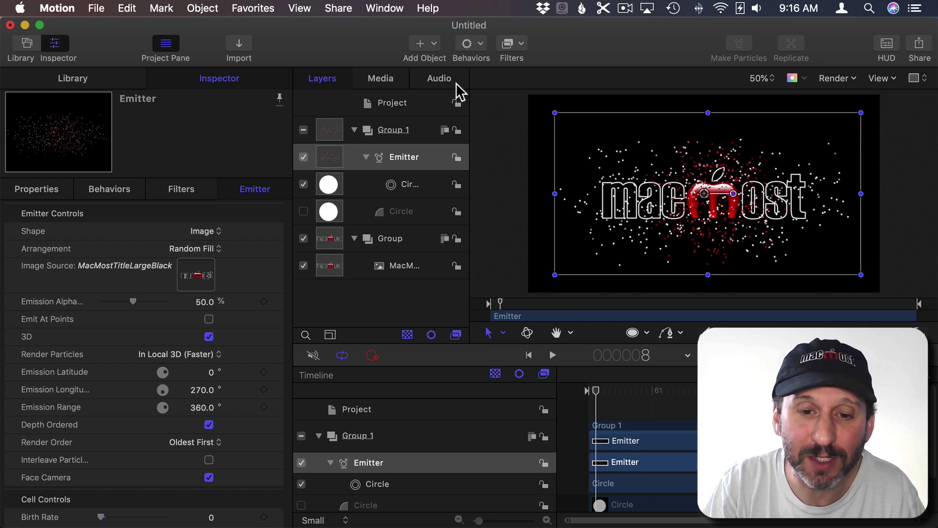
- Apply the Scale Over Life particle behavior to the emitter
{"action": "left_click", "coordinate": [465, 43]}
{"action": "mouse_move", "coordinate": [492, 128]}
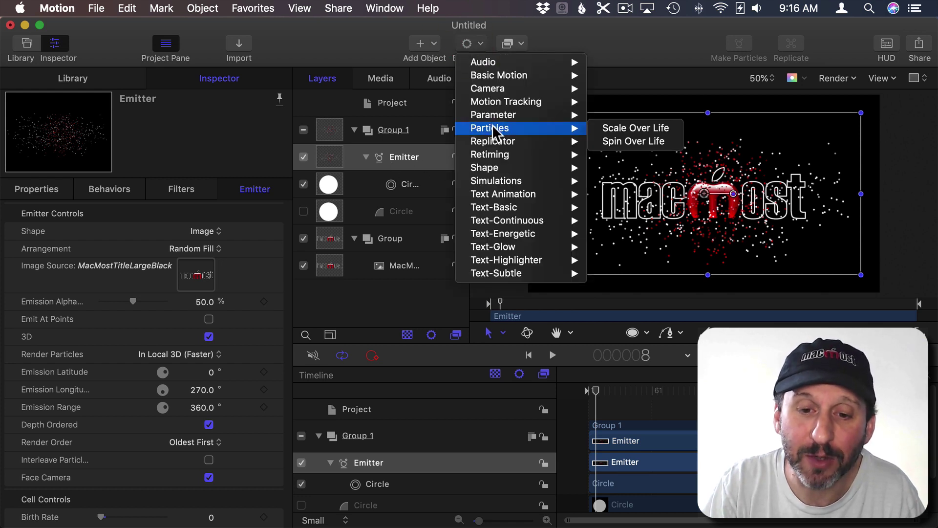
{"action": "left_click", "coordinate": [623, 128]}
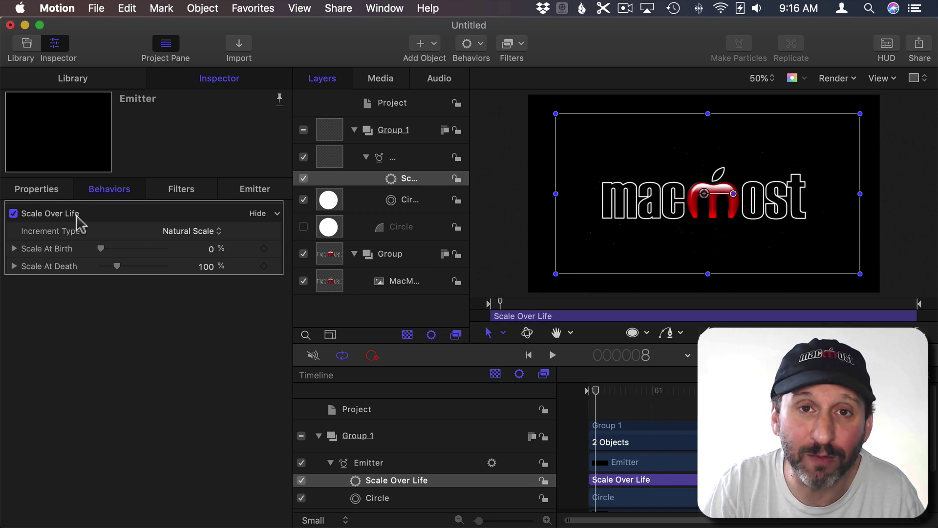
- Set Scale At Birth to 100% and Scale At Death to 0%, and preview the shrinking particles
{"action": "left_click", "coordinate": [211, 249]}
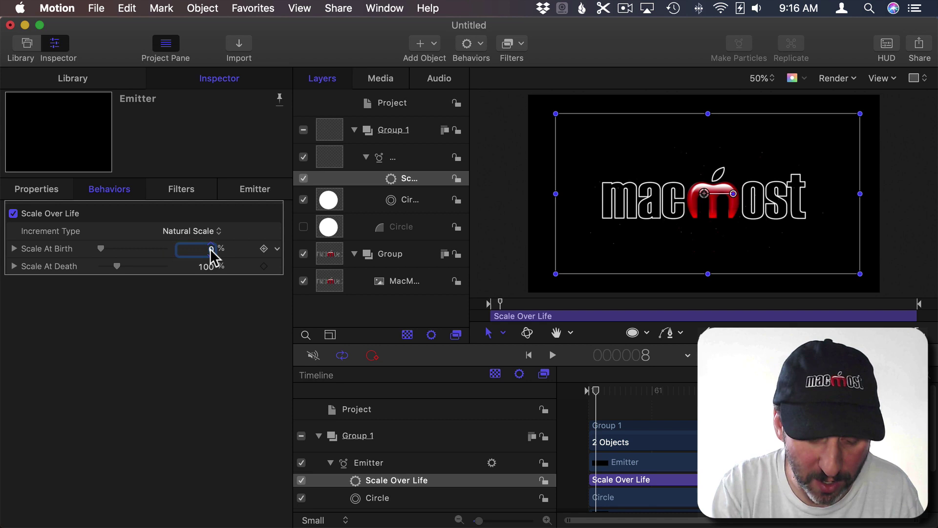
{"action": "type", "text": "100"}
{"action": "left_click", "coordinate": [211, 266]}
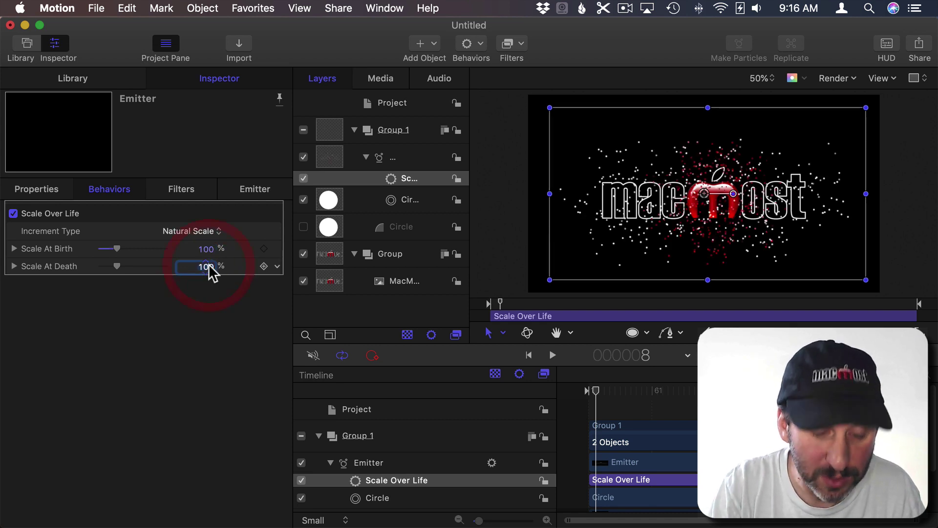
{"action": "type", "text": "0"}
{"action": "key", "text": "Return"}
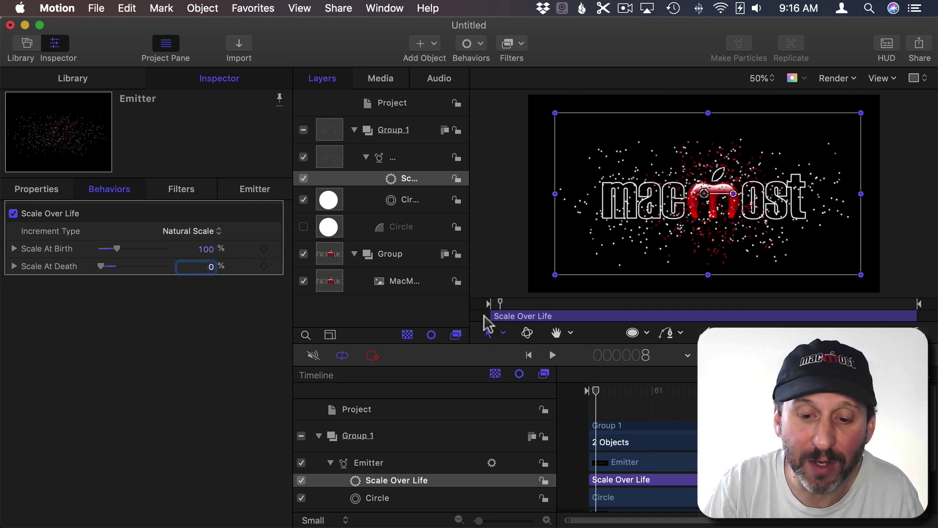
{"action": "right_click", "coordinate": [601, 393]}
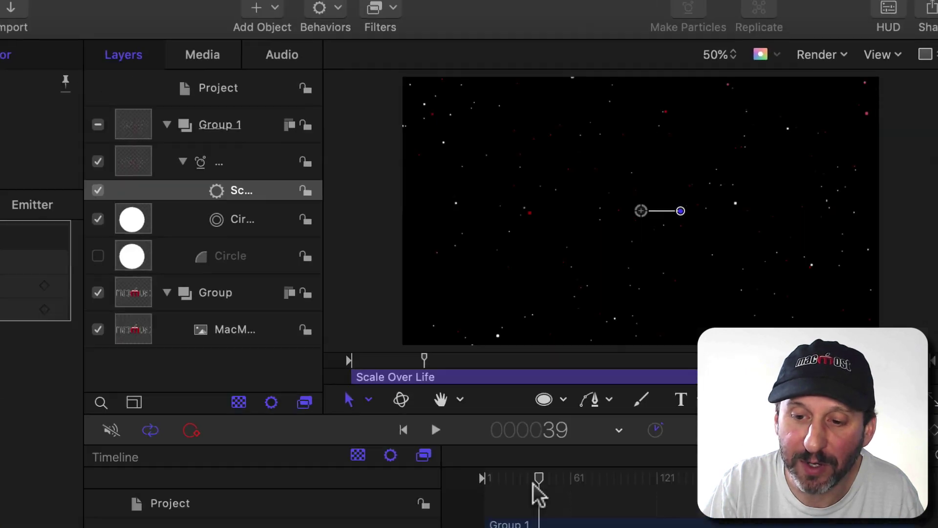
{"action": "key", "text": "space"}
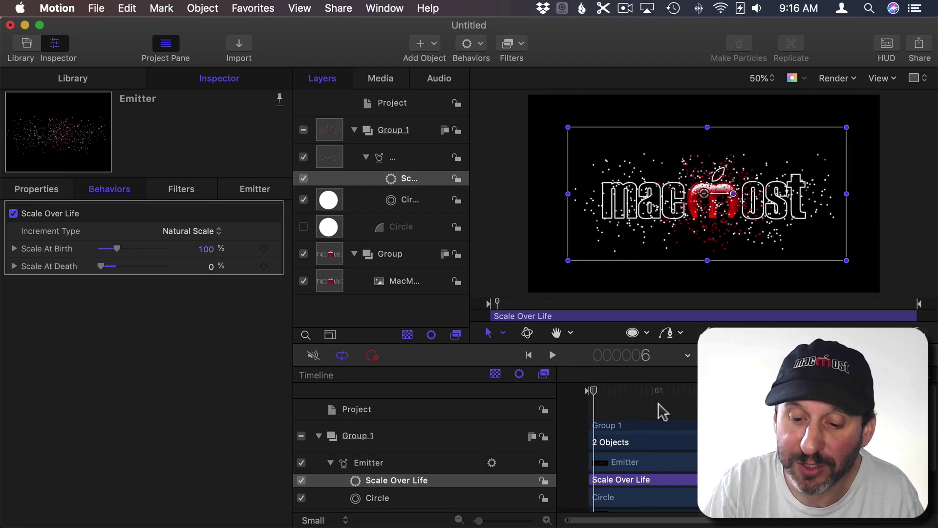
- Trim the particle group, Group 1, so that it ends at frame 96
{"action": "left_click_drag", "start_coordinate": [594, 394], "coordinate": [689, 396]}
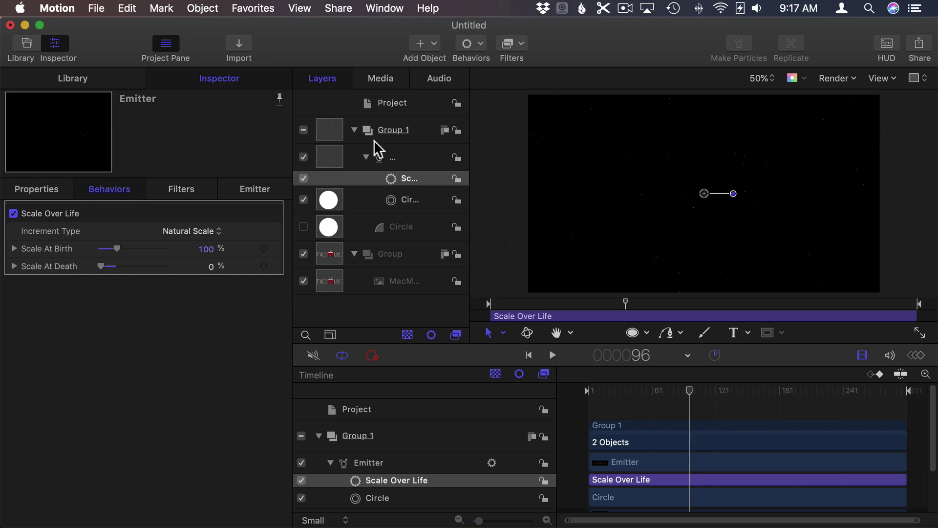
{"action": "left_click", "coordinate": [425, 134]}
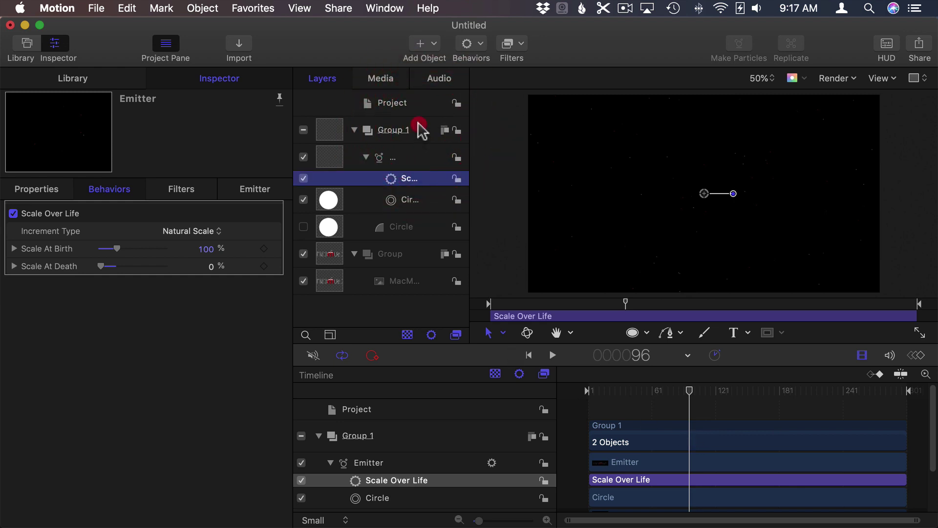
{"action": "left_click", "coordinate": [419, 126]}
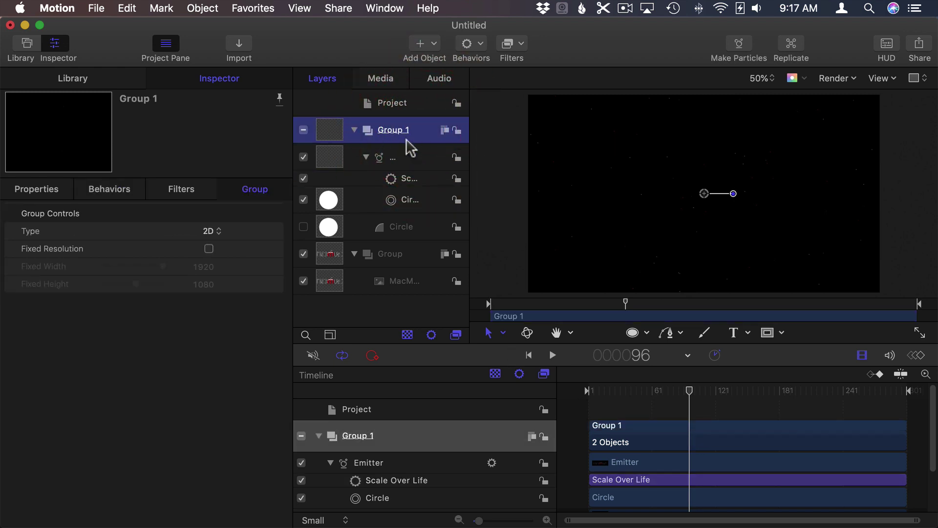
{"action": "key", "text": "o"}
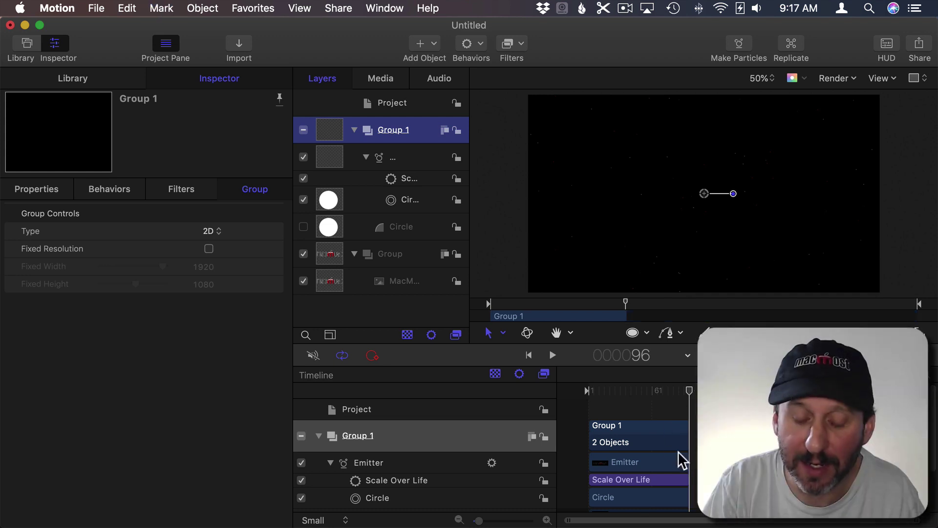
- Shift Group 1 in the timeline so the particle burst starts at frame 31, right after the logo ends
{"action": "scroll", "coordinate": [622, 471], "scroll_direction": "down", "scroll_amount": 5}
{"action": "scroll", "coordinate": [625, 473], "scroll_direction": "up", "scroll_amount": 5}
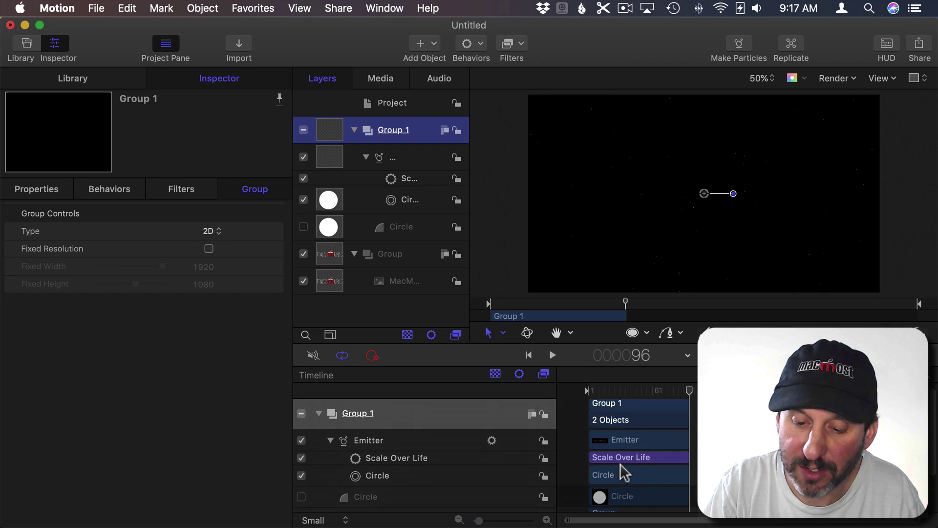
{"action": "scroll", "coordinate": [609, 485], "scroll_direction": "down", "scroll_amount": 5}
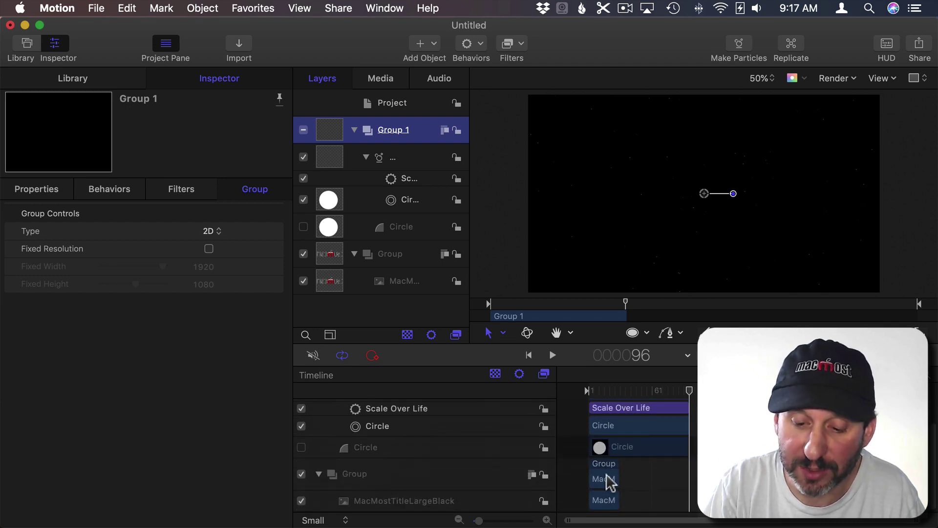
{"action": "scroll", "coordinate": [610, 481], "scroll_direction": "up", "scroll_amount": 2}
{"action": "left_click_drag", "start_coordinate": [689, 389], "coordinate": [630, 431]}
{"action": "left_click", "coordinate": [614, 414]}
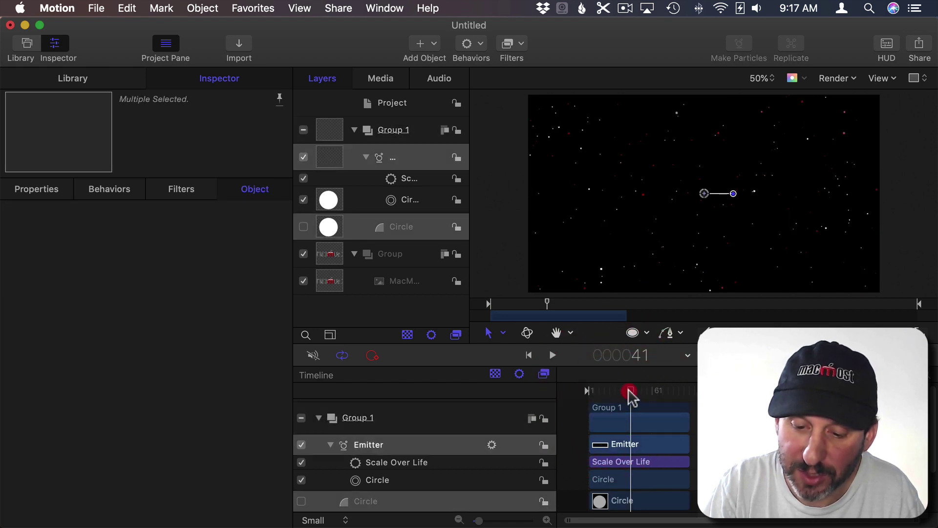
{"action": "mouse_move", "coordinate": [630, 396]}
{"action": "left_mouse_down"}
{"action": "mouse_move", "coordinate": [607, 393]}
{"action": "mouse_move", "coordinate": [624, 394]}
{"action": "mouse_move", "coordinate": [616, 397]}
{"action": "left_mouse_up"}
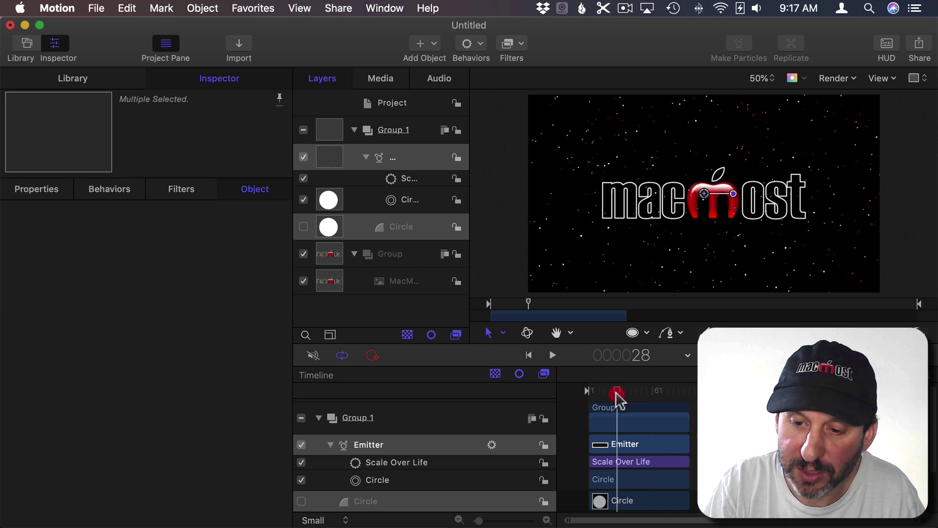
{"action": "left_click_drag", "start_coordinate": [616, 393], "coordinate": [638, 416]}
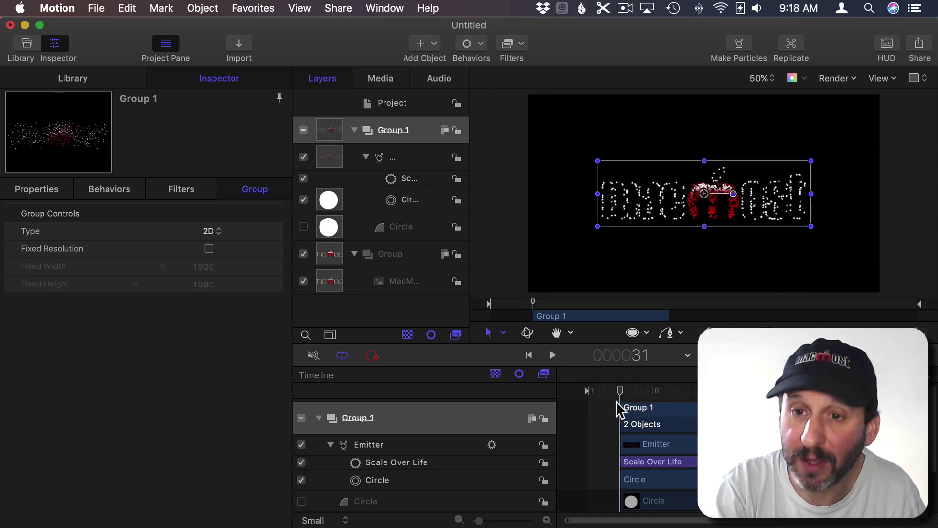
- Step through frames 29 to 31 to check the switch from the logo to the particles
{"action": "key", "text": "Left"}
{"action": "key", "text": "Left"}
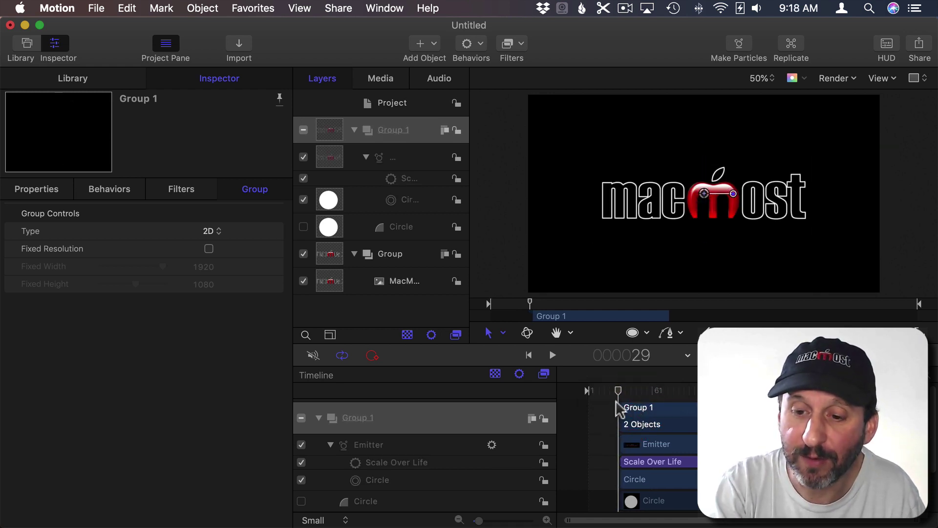
{"action": "key", "text": "Right"}
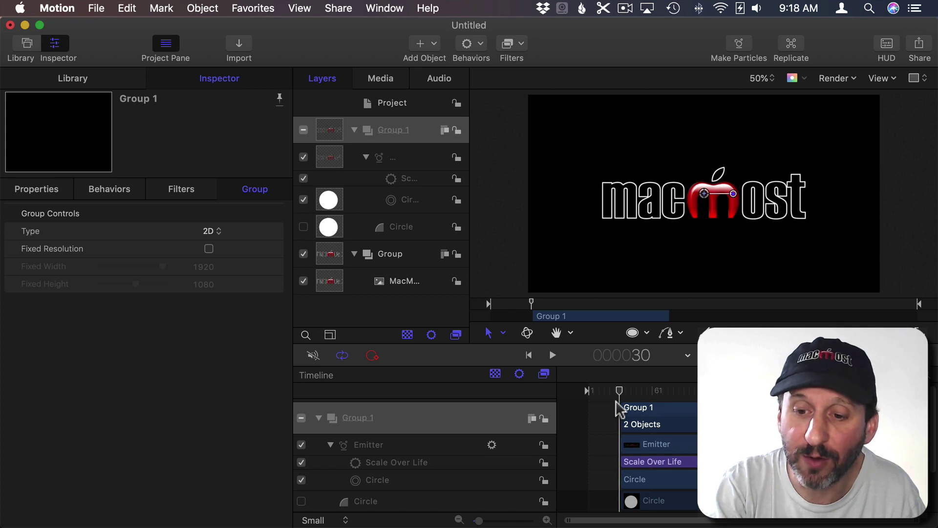
- Set the particle emitter's Emission Longitude to 0° with the playhead at frame 31
{"action": "key", "text": "Right"}
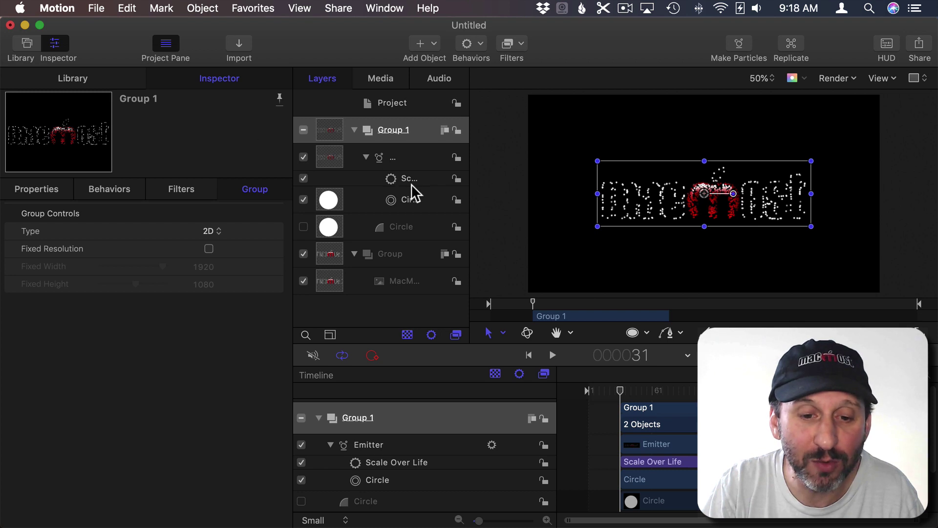
{"action": "left_click", "coordinate": [414, 160]}
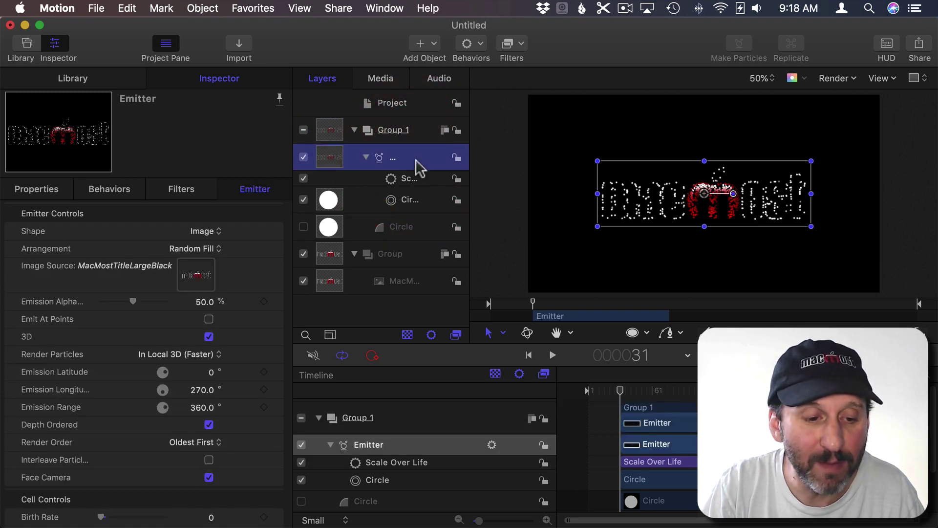
{"action": "left_click", "coordinate": [198, 389]}
{"action": "type", "text": "0"}
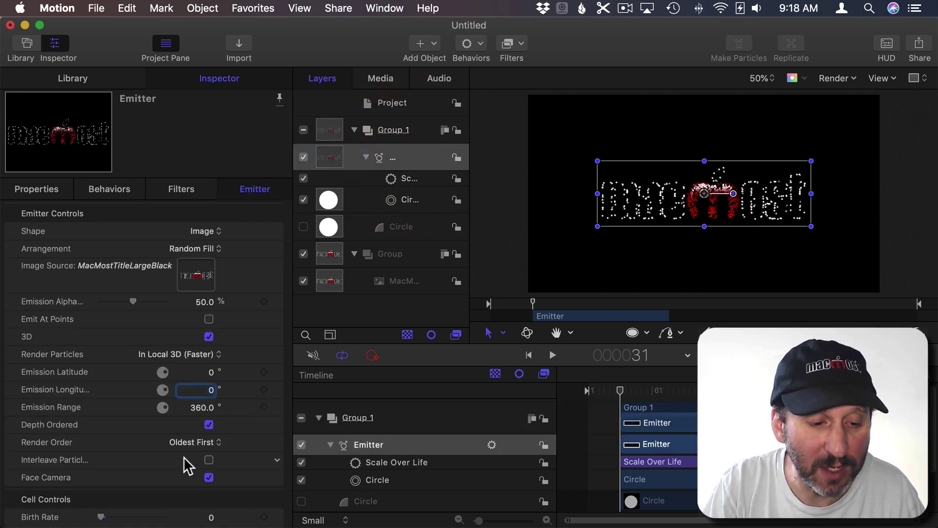
- Set the emitter's Initial Number to 10000 and play the animation from the first frame
{"action": "scroll", "coordinate": [187, 465], "scroll_direction": "down", "scroll_amount": 10}
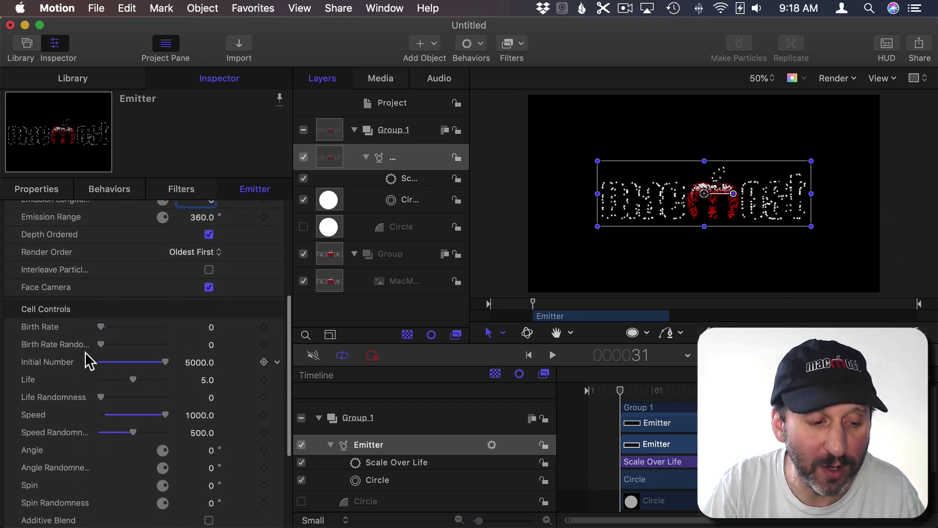
{"action": "left_click", "coordinate": [188, 363]}
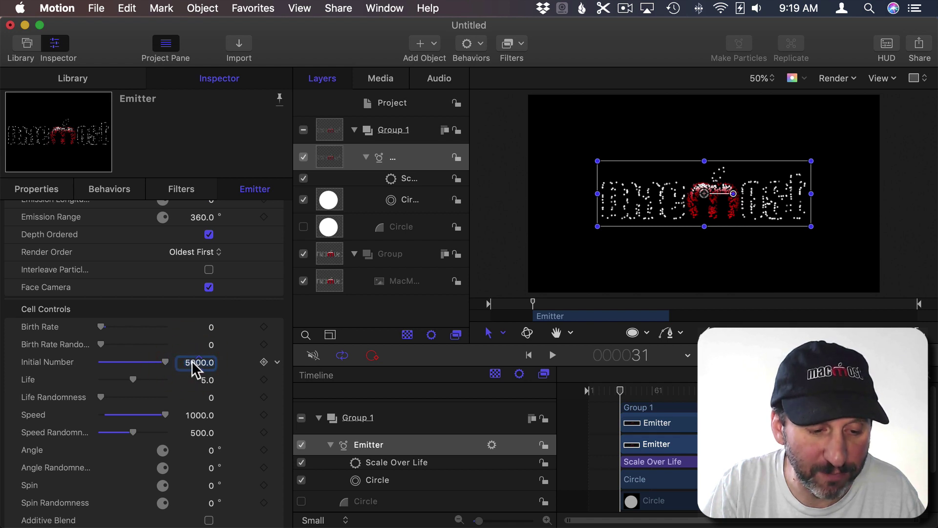
{"action": "key", "text": "BackSpace"}
{"action": "type", "text": "10000"}
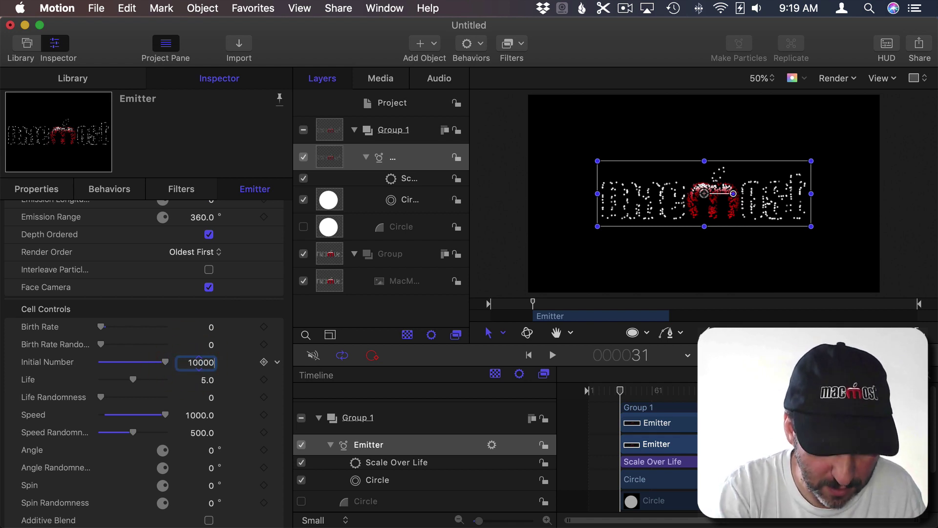
{"action": "key", "text": "Return"}
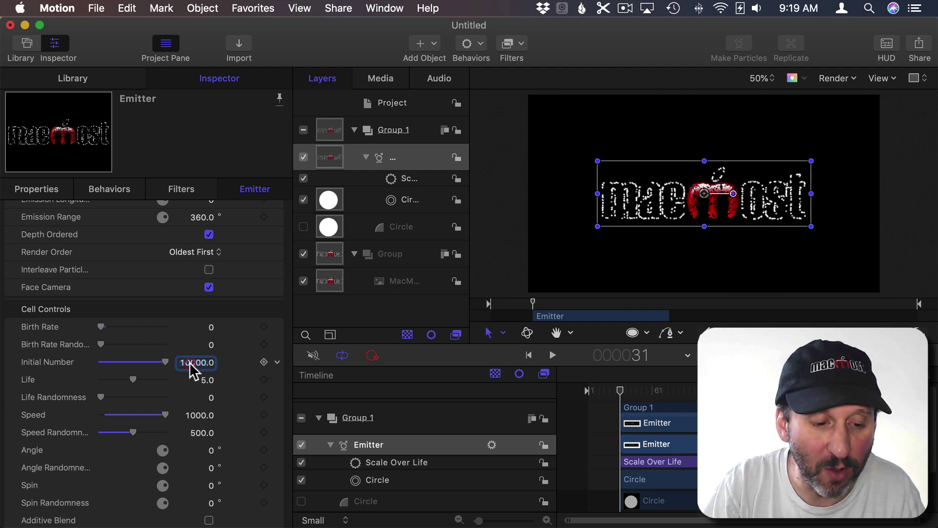
{"action": "left_click", "coordinate": [528, 355]}
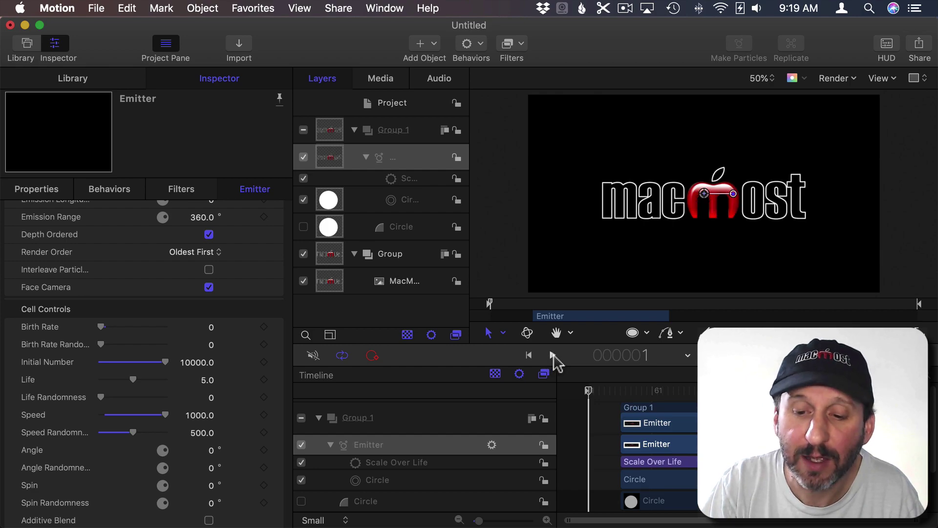
{"action": "left_click", "coordinate": [553, 355]}
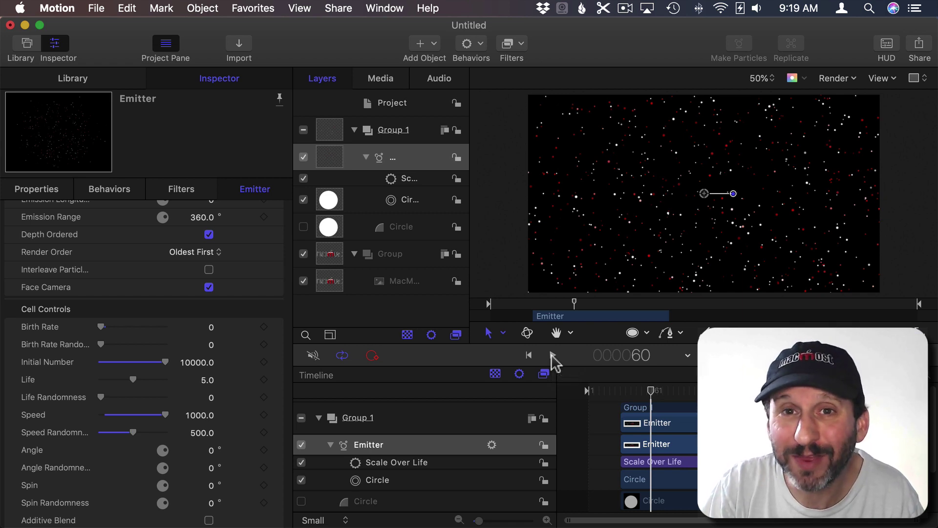
- Combine the particle group, Group 1, and the logo's Group into one parent group, and collapse it in the layer list
{"action": "left_click_drag", "start_coordinate": [651, 390], "coordinate": [621, 396]}
{"action": "left_click", "coordinate": [420, 131]}
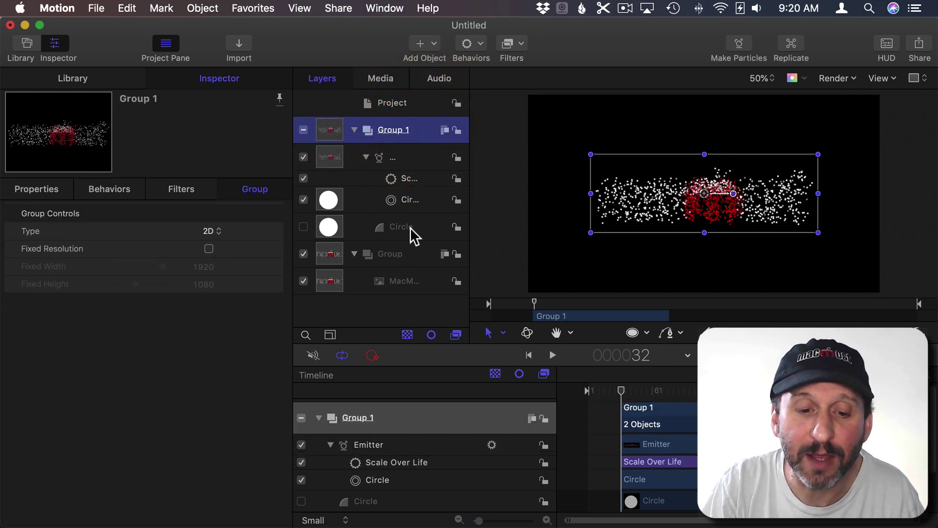
{"action": "left_click", "coordinate": [409, 254], "text": "super"}
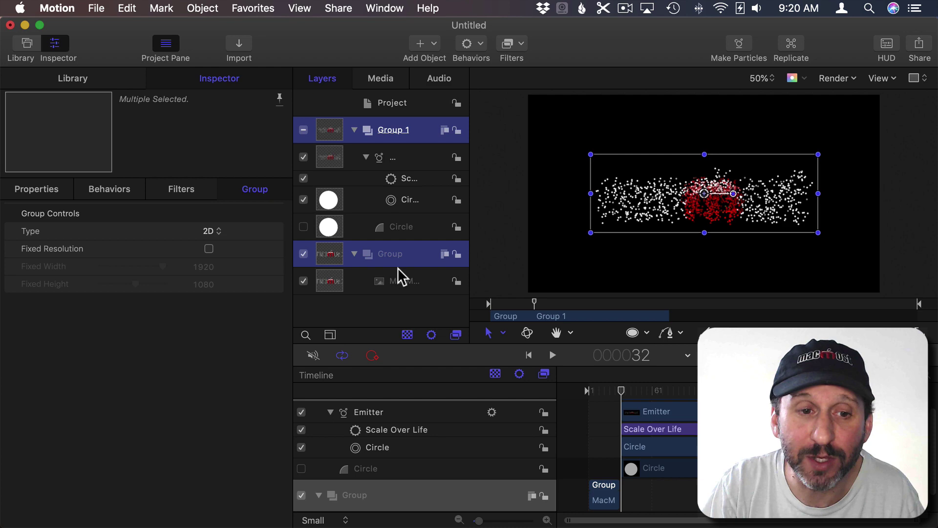
{"action": "left_click", "coordinate": [202, 9]}
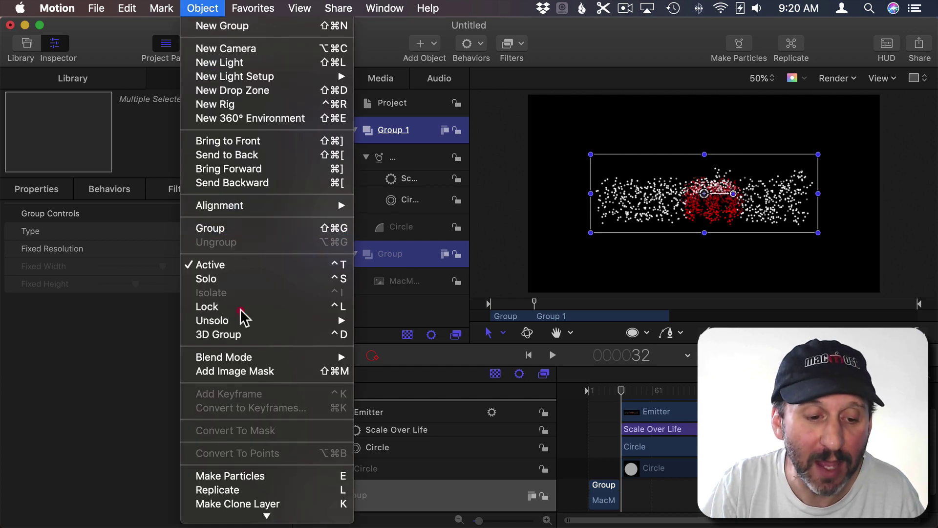
{"action": "left_click", "coordinate": [229, 227]}
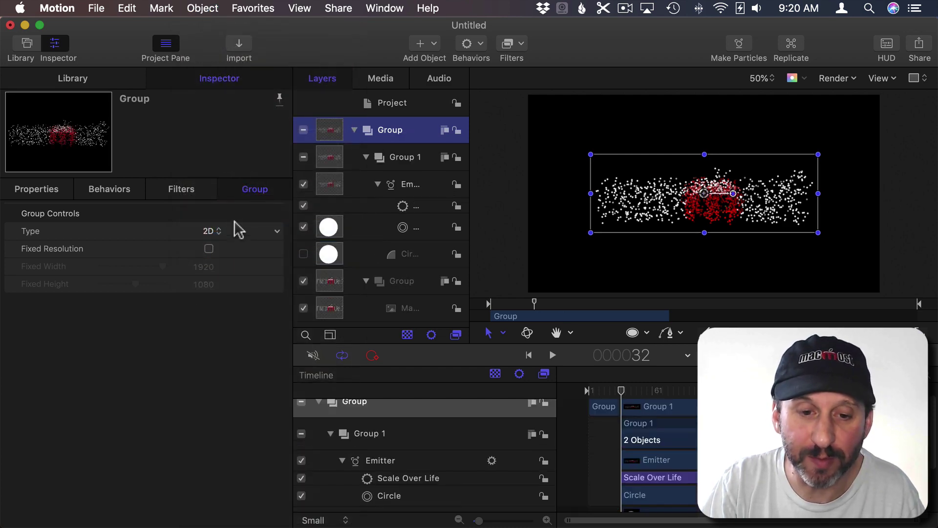
{"action": "left_click", "coordinate": [355, 130]}
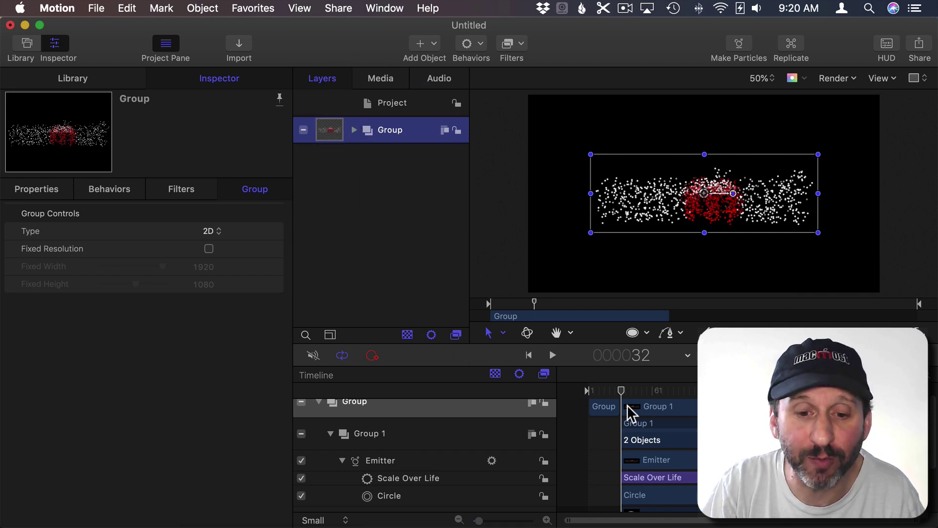
- Make a clone layer of the combined group and shift it in the timeline to start at frame 124, where the original ends
{"action": "left_click", "coordinate": [202, 7]}
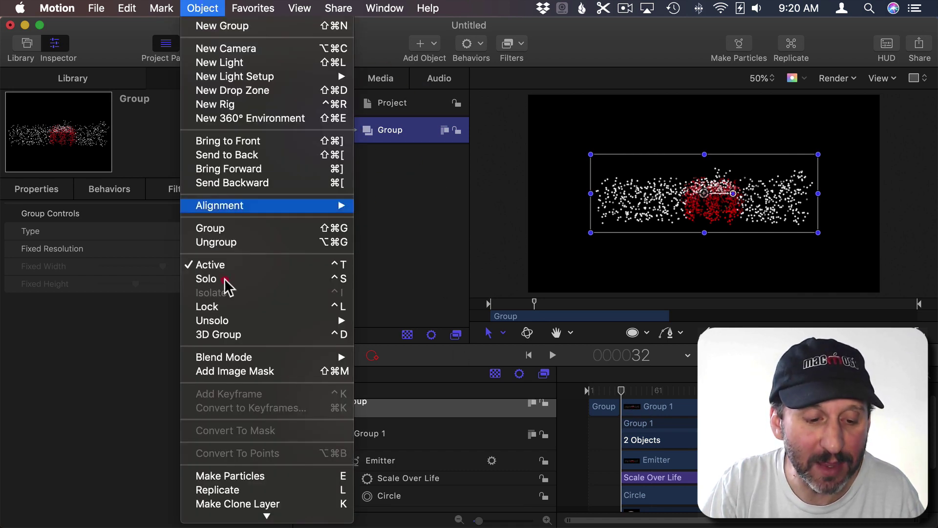
{"action": "left_click", "coordinate": [228, 504]}
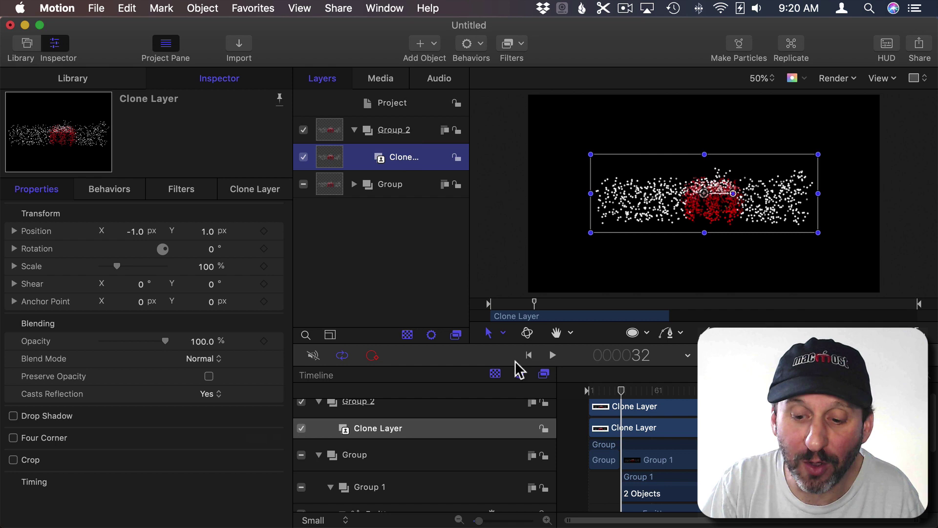
{"action": "mouse_move", "coordinate": [641, 415]}
{"action": "left_mouse_down"}
{"action": "mouse_move", "coordinate": [780, 415]}
{"action": "mouse_move", "coordinate": [770, 411]}
{"action": "left_mouse_up"}
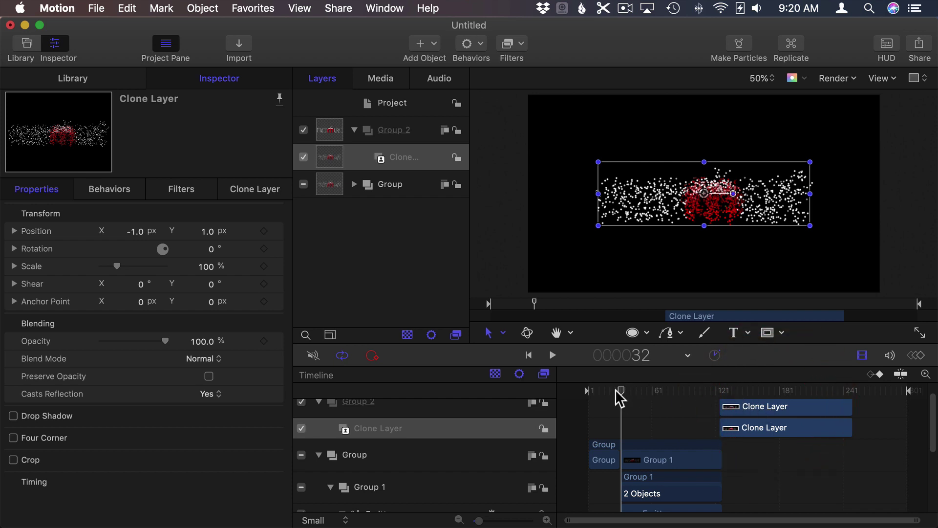
- Turn on Reverse in the clone layer's Timing properties so that it plays the explosion backwards
{"action": "mouse_move", "coordinate": [620, 398]}
{"action": "left_mouse_down"}
{"action": "mouse_move", "coordinate": [592, 398]}
{"action": "mouse_move", "coordinate": [796, 419]}
{"action": "mouse_move", "coordinate": [704, 404]}
{"action": "left_mouse_up"}
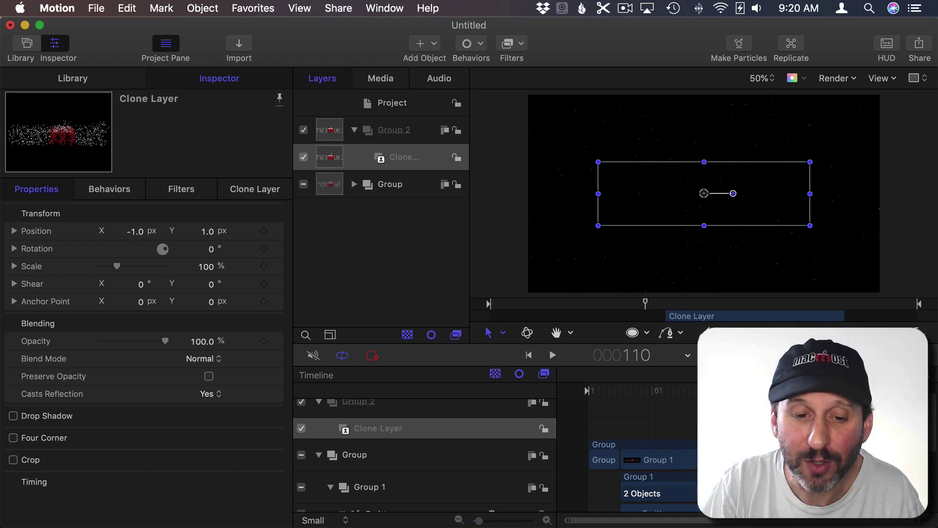
{"action": "left_click", "coordinate": [398, 157]}
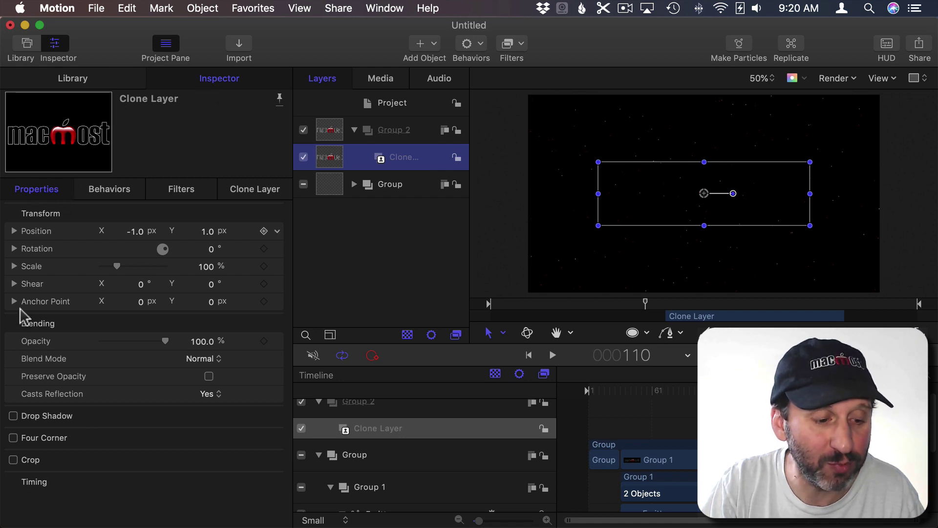
{"action": "mouse_move", "coordinate": [38, 492]}
{"action": "left_click", "coordinate": [257, 484]}
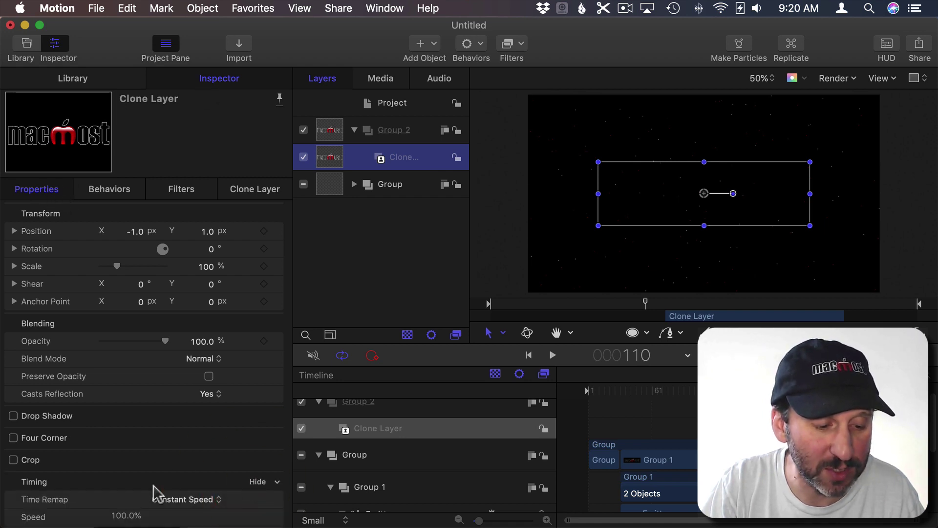
{"action": "scroll", "coordinate": [154, 495], "scroll_direction": "down", "scroll_amount": 5}
{"action": "scroll", "coordinate": [151, 502], "scroll_direction": "up", "scroll_amount": 1}
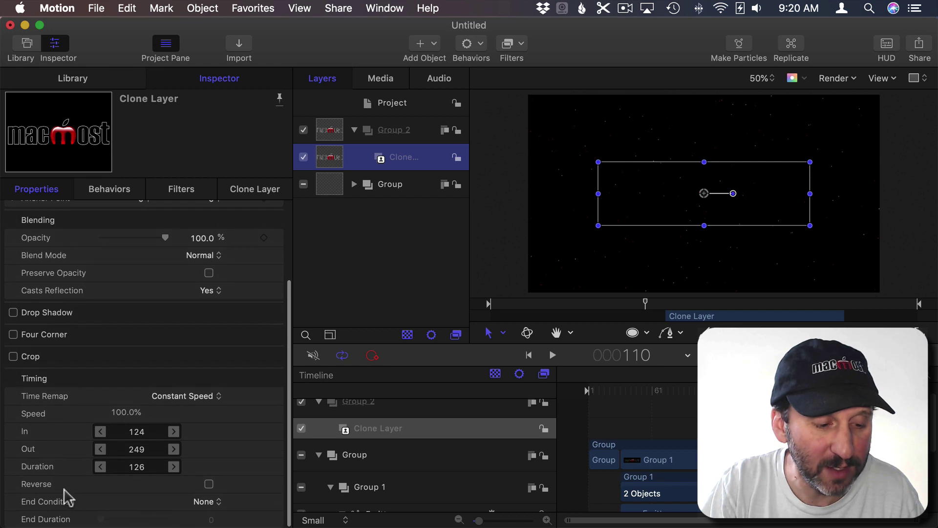
{"action": "left_click", "coordinate": [209, 484]}
- Scrub through the reversed clone and play the whole animation from the start to check the logo exploding and reassembling
{"action": "mouse_move", "coordinate": [703, 391]}
{"action": "left_mouse_down"}
{"action": "mouse_move", "coordinate": [624, 392]}
{"action": "mouse_move", "coordinate": [748, 405]}
{"action": "left_mouse_up"}
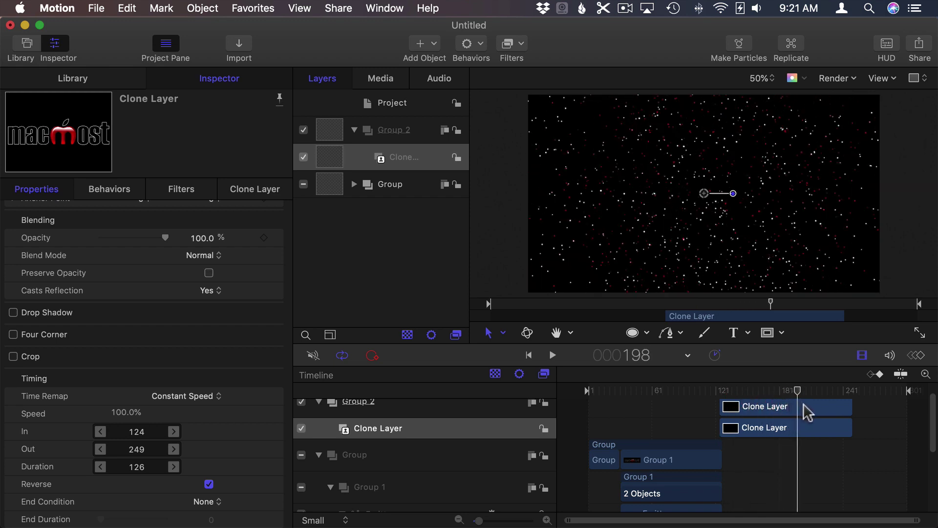
{"action": "left_click_drag", "start_coordinate": [807, 412], "coordinate": [819, 412]}
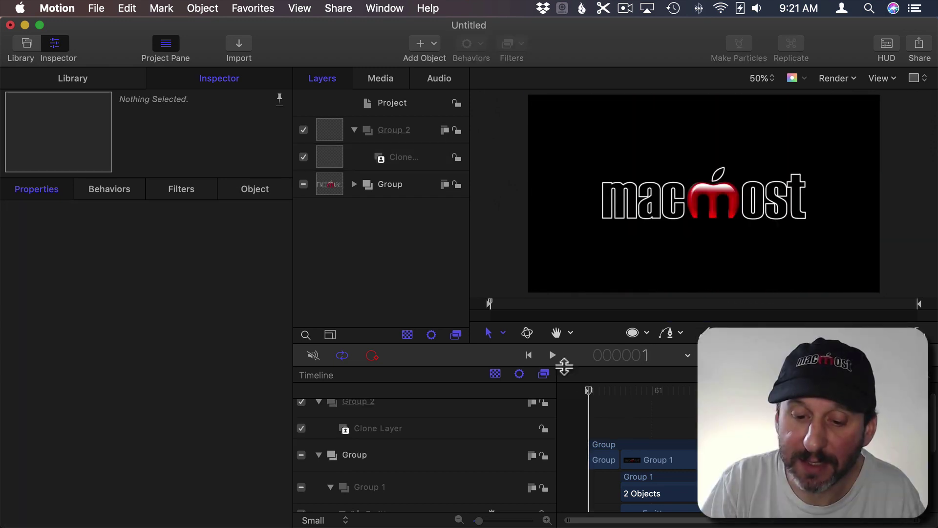
{"action": "left_click", "coordinate": [528, 355]}
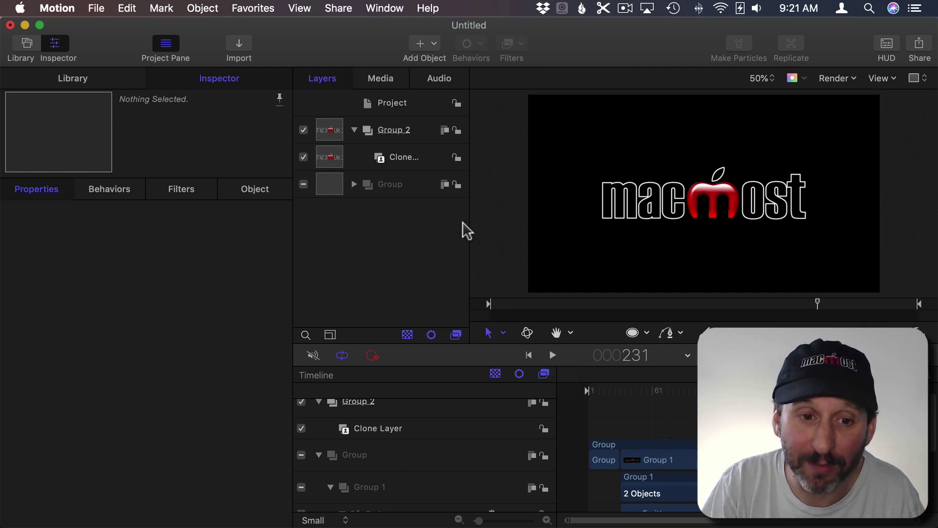
- Export the finished logo animation as a movie
{"action": "left_click", "coordinate": [340, 8]}
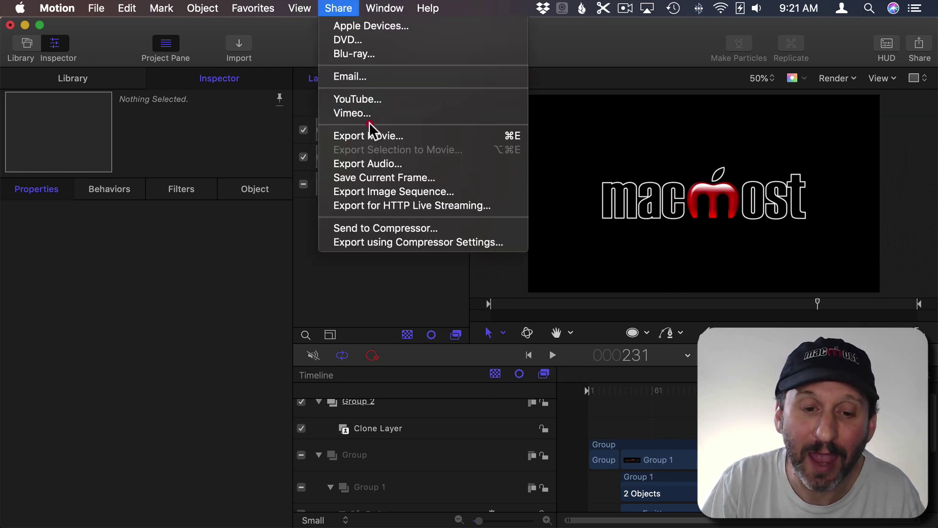
{"action": "left_click", "coordinate": [368, 136]}
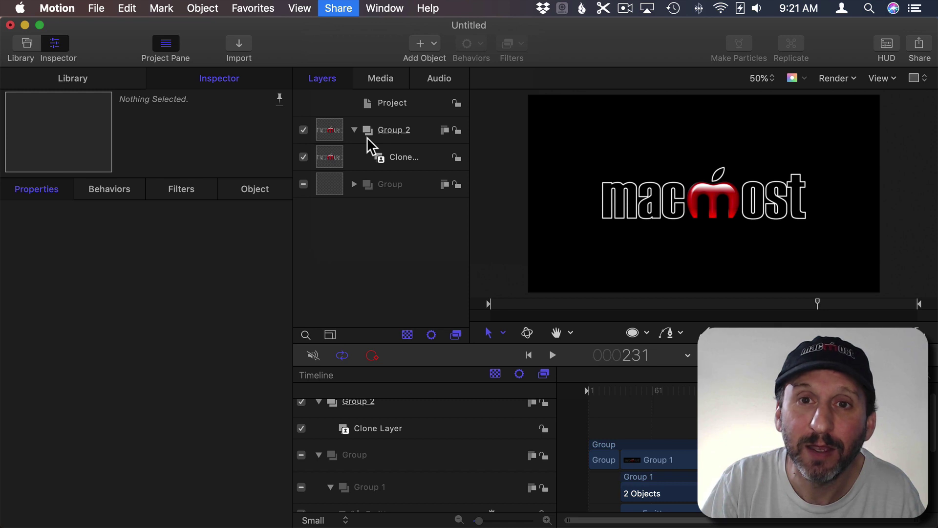